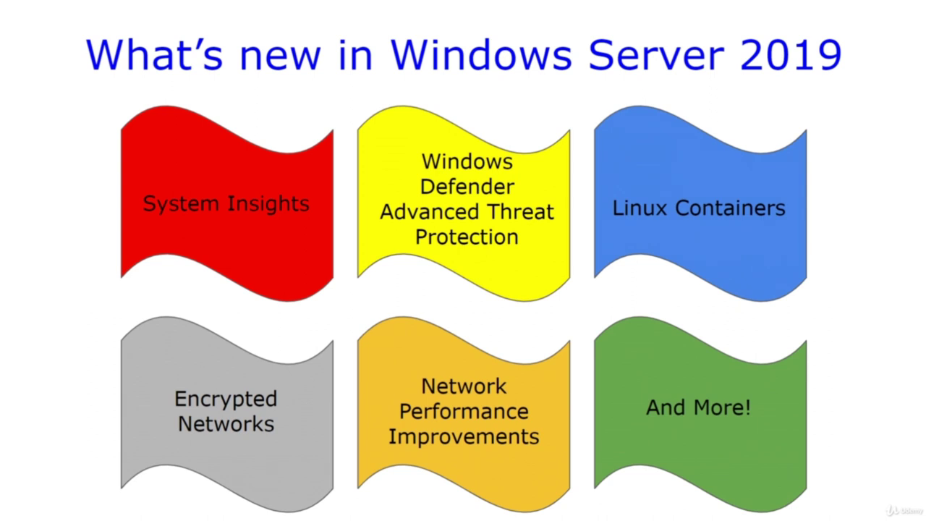
Step: Advance the slideshow to the slide about installing Windows Server 2019
{"action": "key", "text": "Right"}
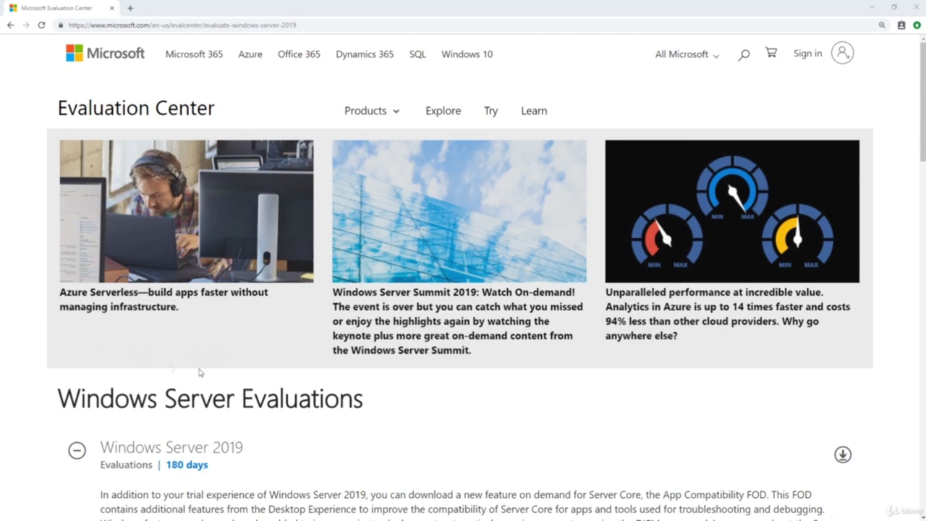
Step: Select ISO as the Windows Server 2019 evaluation file type and continue to registration
{"action": "scroll", "coordinate": [236, 387], "scroll_direction": "down", "scroll_amount": 3}
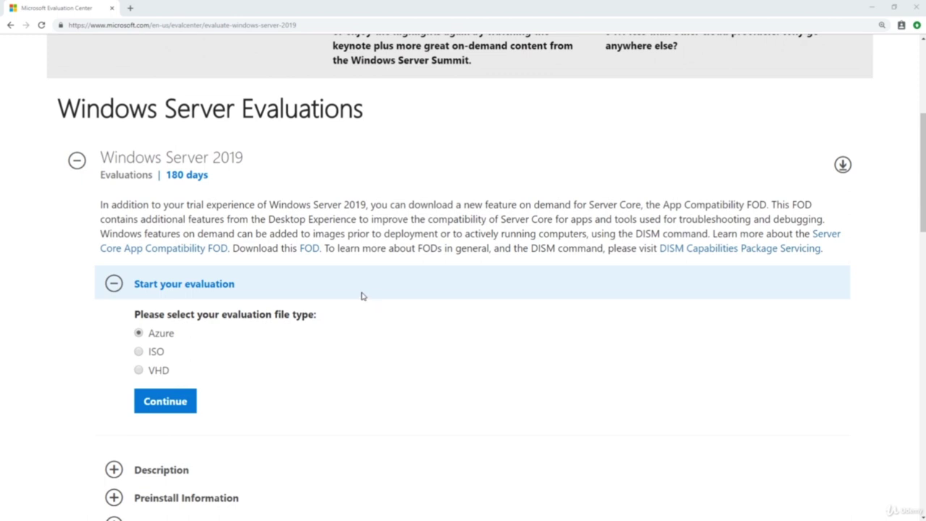
{"action": "left_click", "coordinate": [139, 352]}
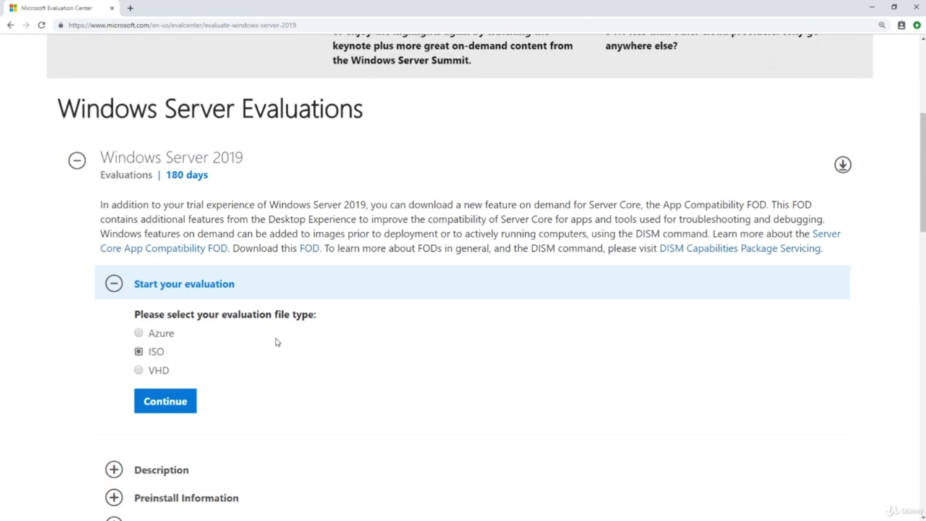
{"action": "scroll", "coordinate": [224, 366], "scroll_direction": "down", "scroll_amount": 3}
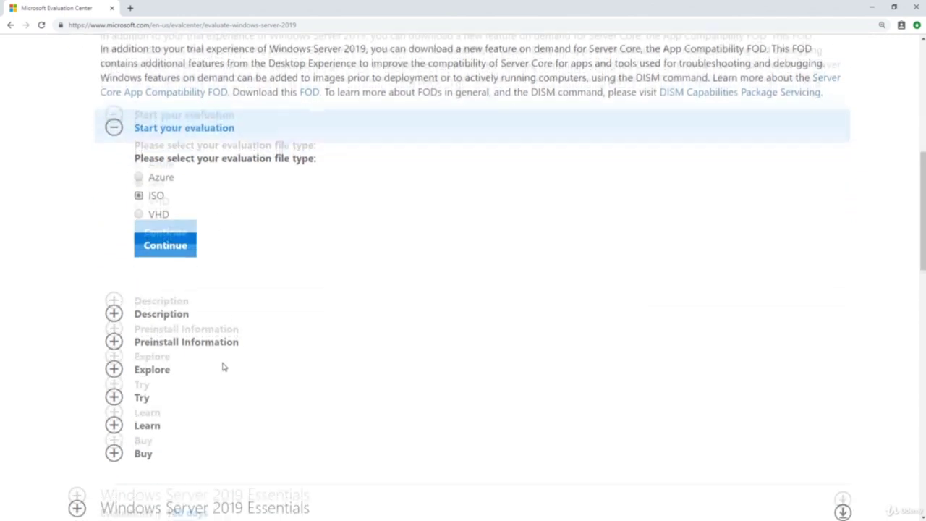
{"action": "left_click", "coordinate": [164, 217]}
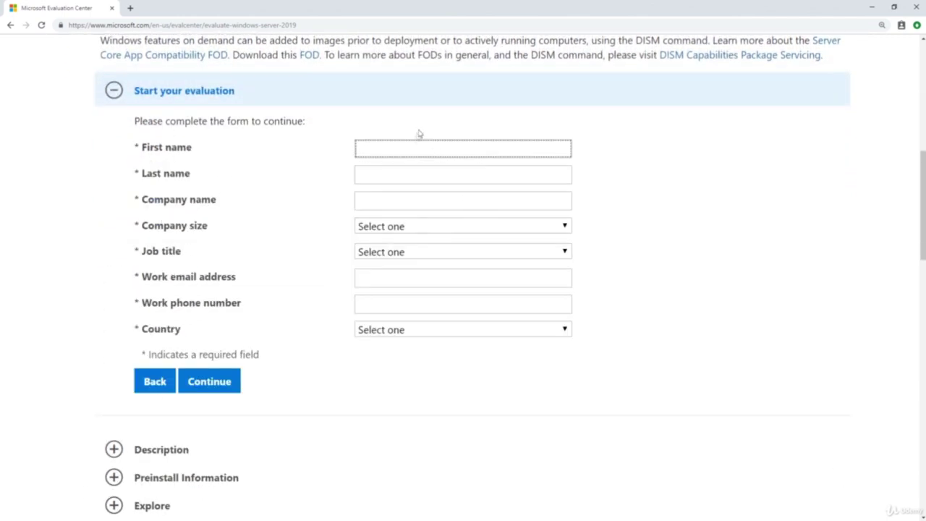
Step: Enter the first and last name, company 'The SysAdmin School', and company size 1
{"action": "key", "text": "Tab"}
{"action": "key", "text": "Tab"}
{"action": "type", "text": "The SysAdm"}
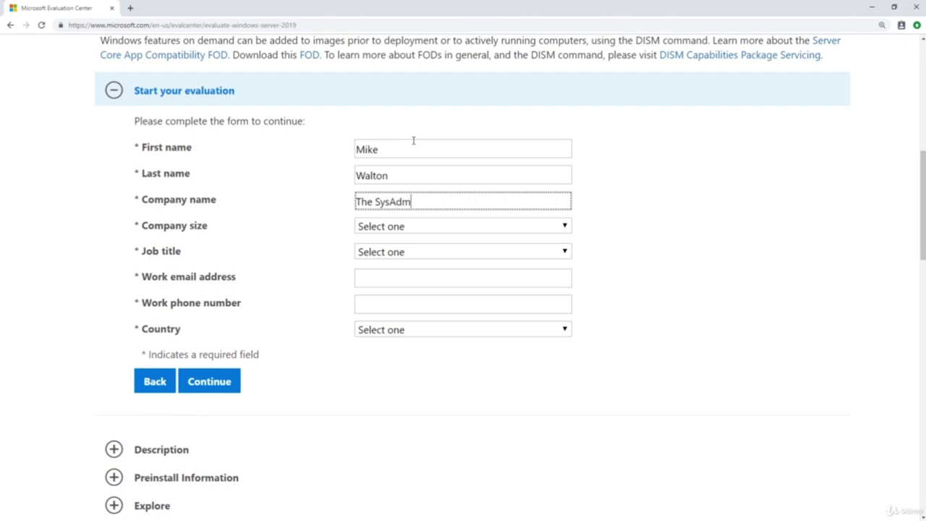
{"action": "type", "text": "in School"}
{"action": "key", "text": "Tab"}
{"action": "key", "text": "Down"}
Step: Set the job title to Business Executive and enter the work email and phone number
{"action": "key", "text": "Tab"}
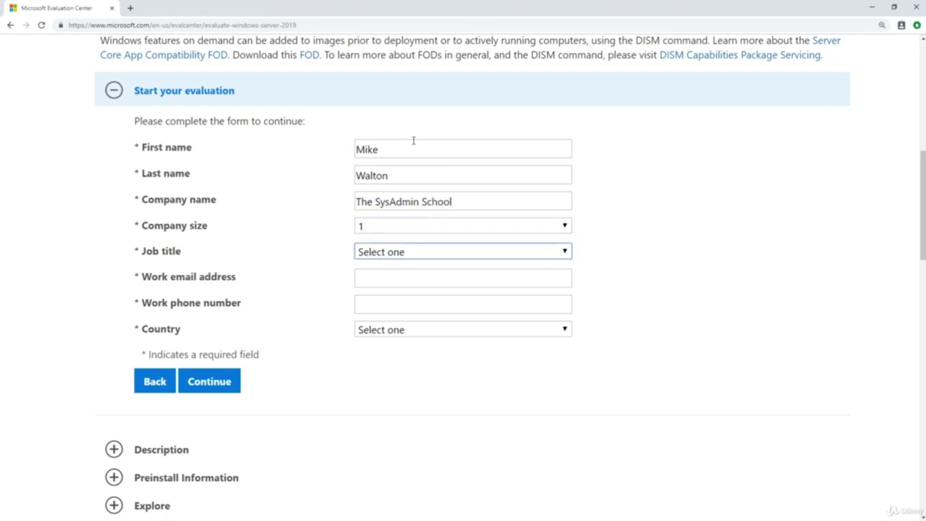
{"action": "key", "text": "Down"}
{"action": "left_click", "coordinate": [425, 255]}
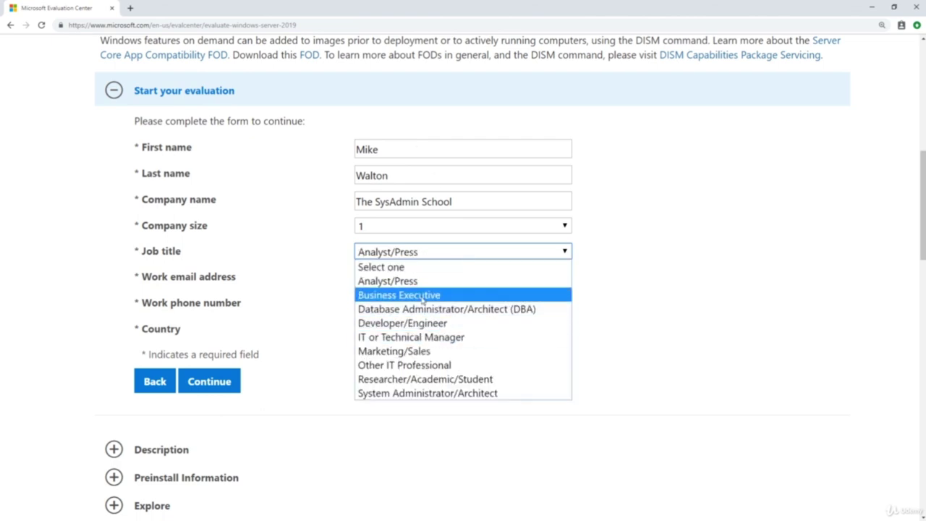
{"action": "left_click", "coordinate": [424, 299]}
{"action": "left_click", "coordinate": [385, 278]}
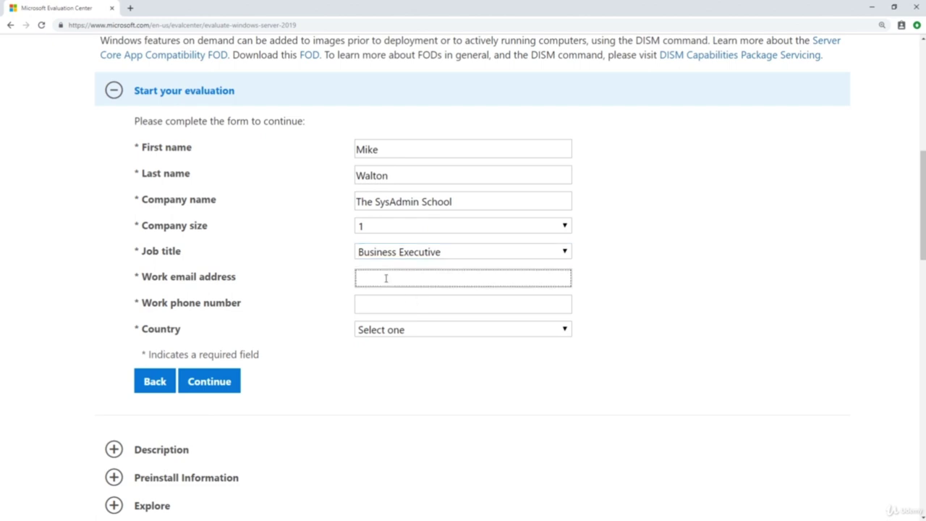
{"action": "key", "text": "Tab"}
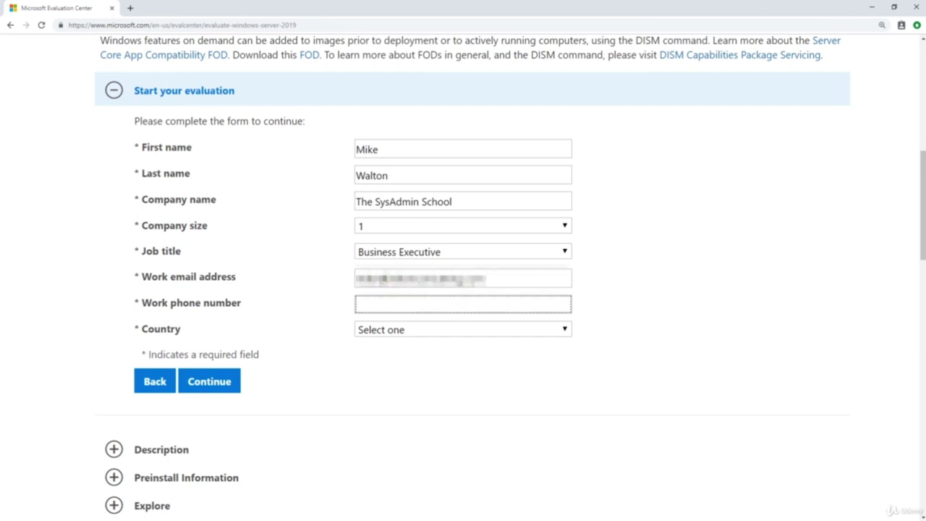
{"action": "type", "text": "555"}
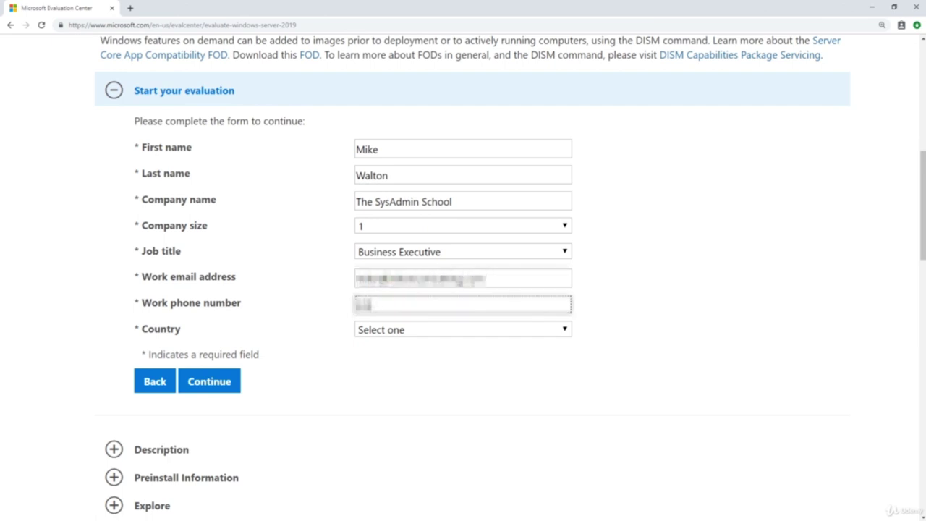
{"action": "type", "text": "1234567"}
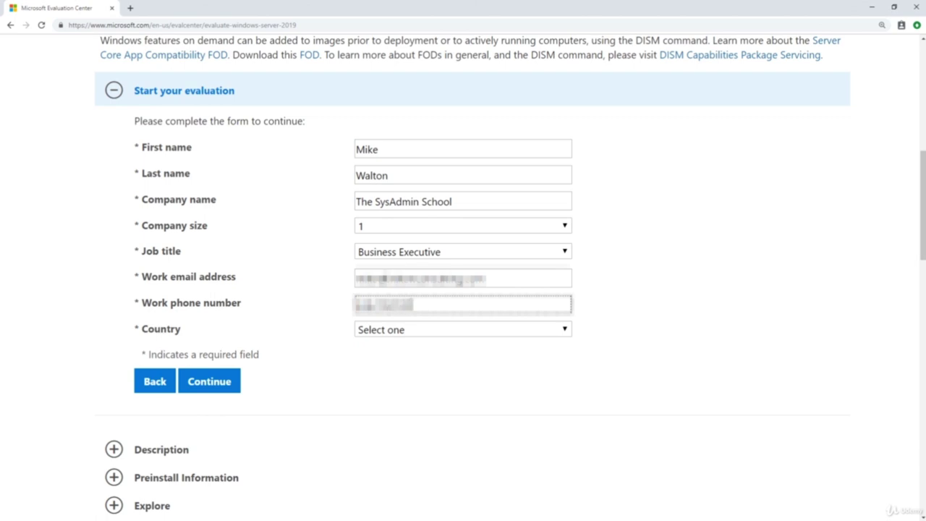
Step: Set the country to United States and submit the registration form
{"action": "key", "text": "Tab"}
{"action": "type", "text": "united"}
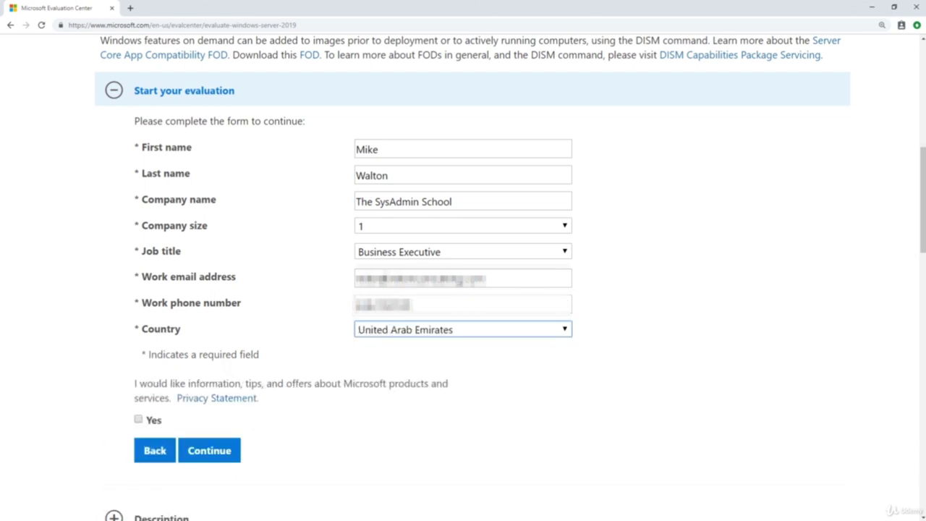
{"action": "key", "text": "Down"}
{"action": "key", "text": "Down"}
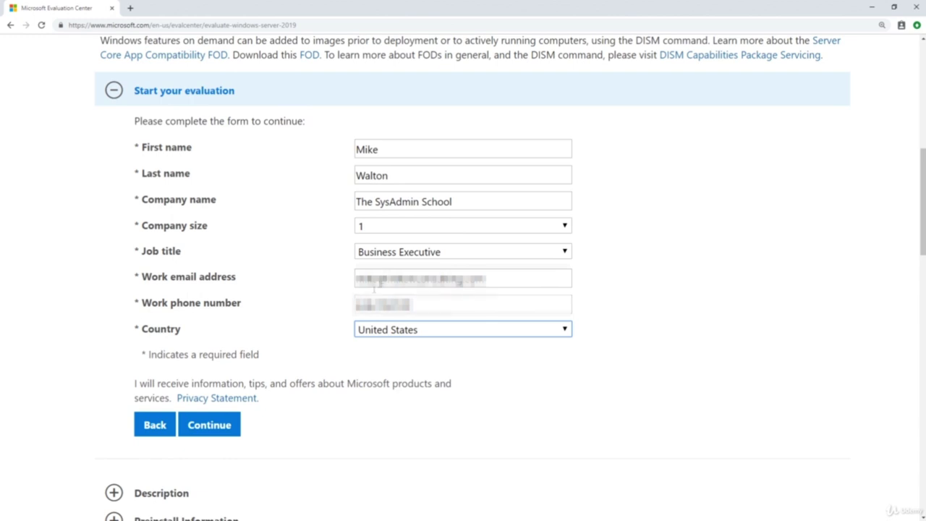
{"action": "scroll", "coordinate": [279, 359], "scroll_direction": "down", "scroll_amount": 2}
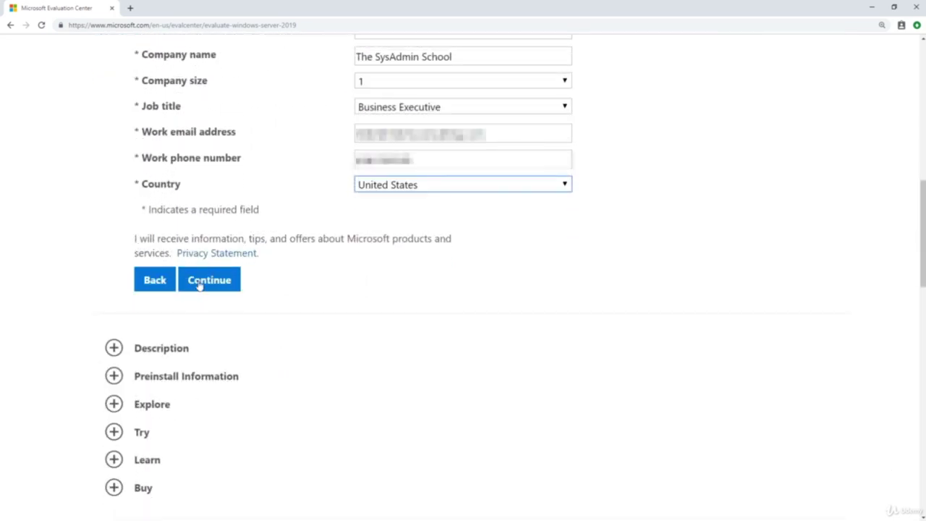
{"action": "left_click", "coordinate": [199, 285]}
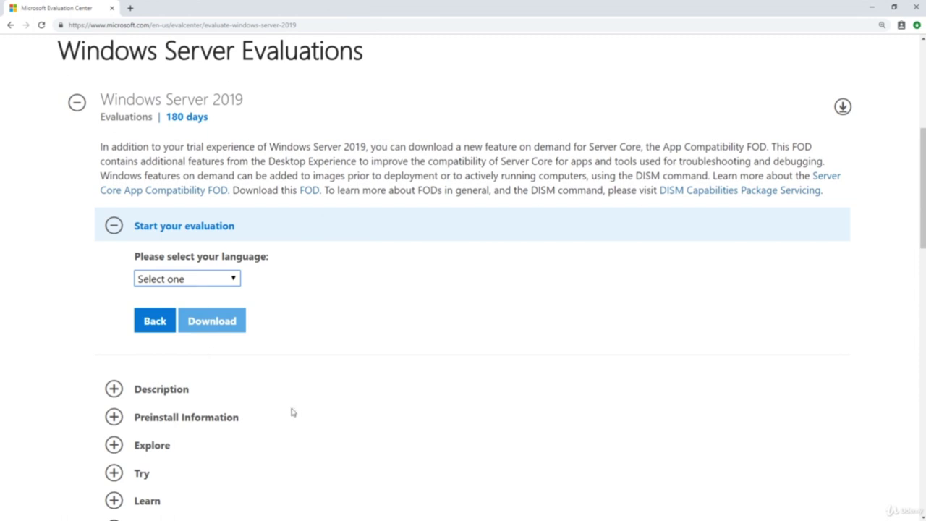
Step: Choose English as the download language and download the evaluation ISO
{"action": "left_click", "coordinate": [230, 279]}
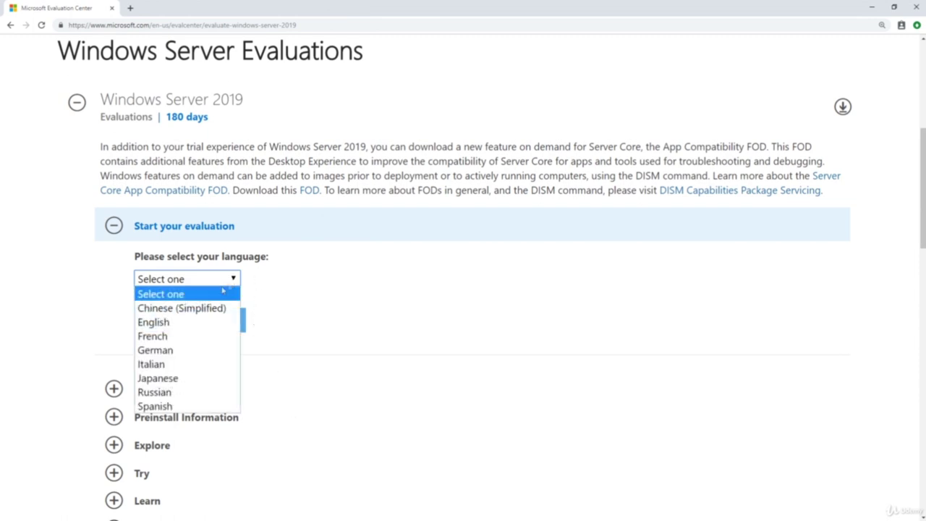
{"action": "left_click", "coordinate": [192, 322]}
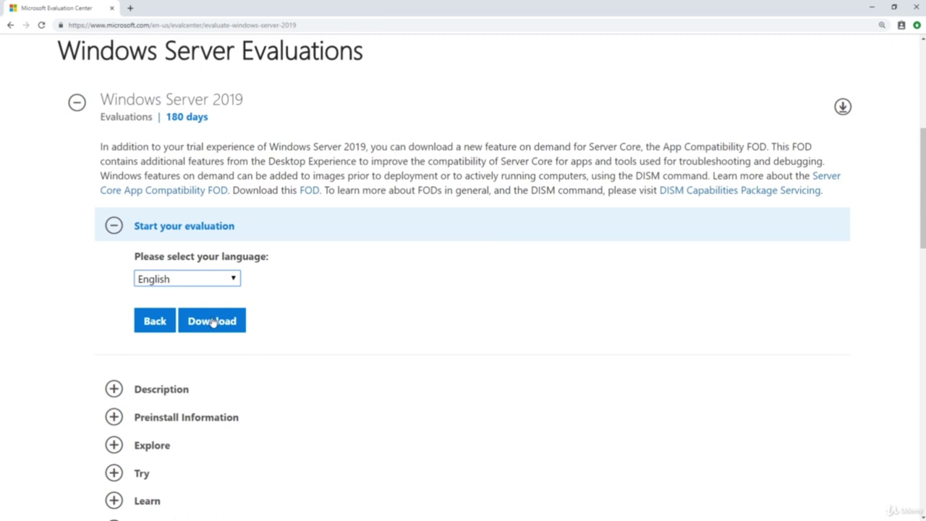
{"action": "left_click", "coordinate": [212, 321]}
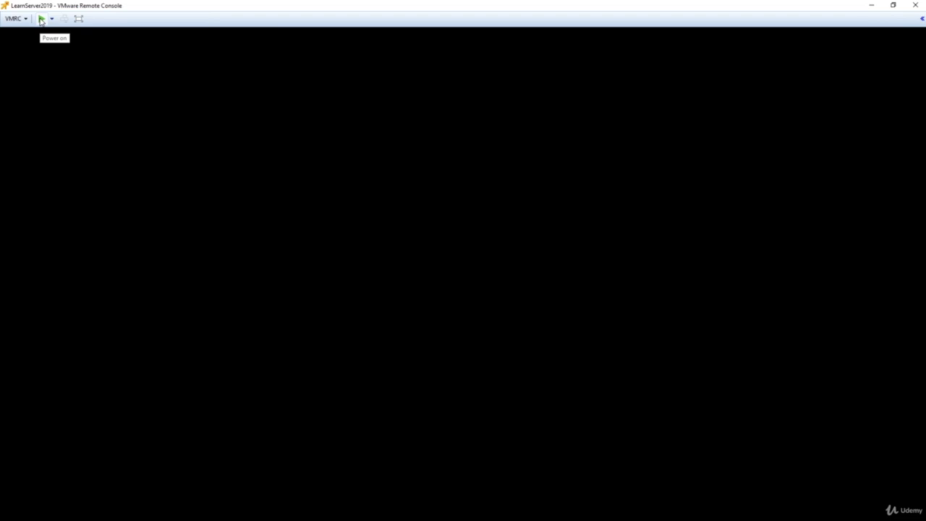
Step: Power on the LearnServer2019 virtual machine from the VMRC toolbar
{"action": "left_click", "coordinate": [42, 20]}
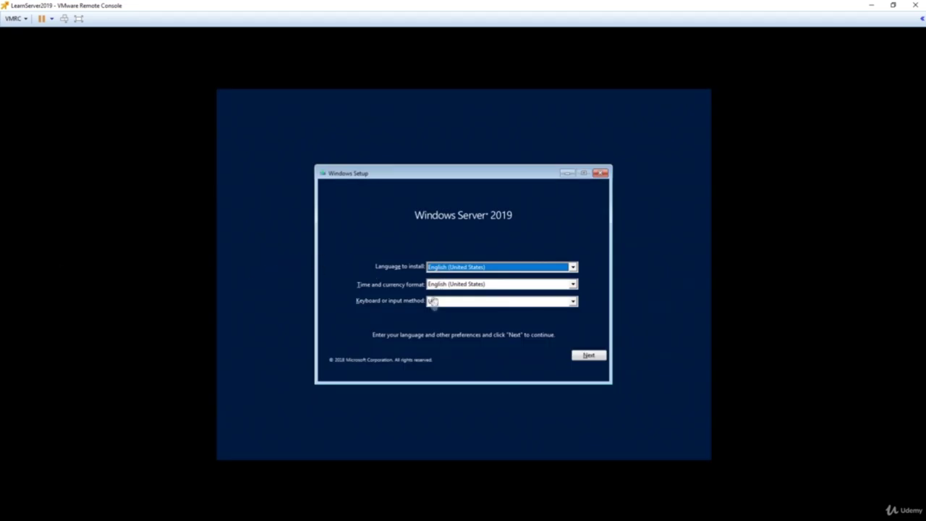
Step: Keep English (United States) and the US keyboard and proceed past the language screen
{"action": "left_click", "coordinate": [595, 361]}
{"action": "left_click", "coordinate": [588, 357]}
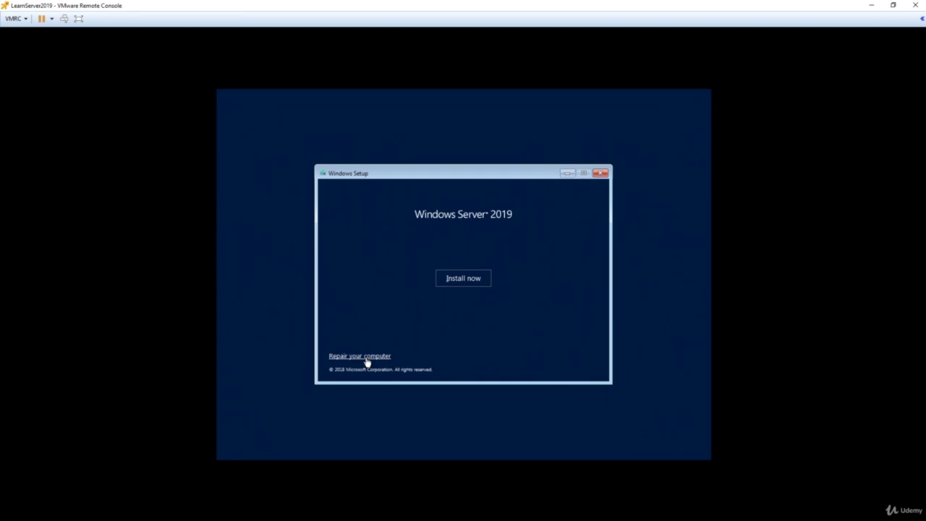
Step: Start the installation and continue without a product key at Activate Windows
{"action": "left_click", "coordinate": [460, 284]}
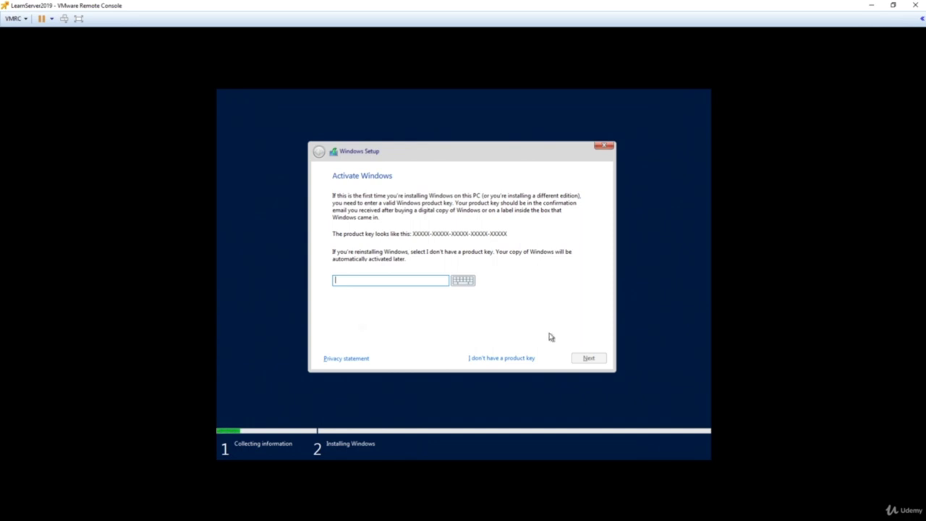
{"action": "left_click", "coordinate": [501, 359]}
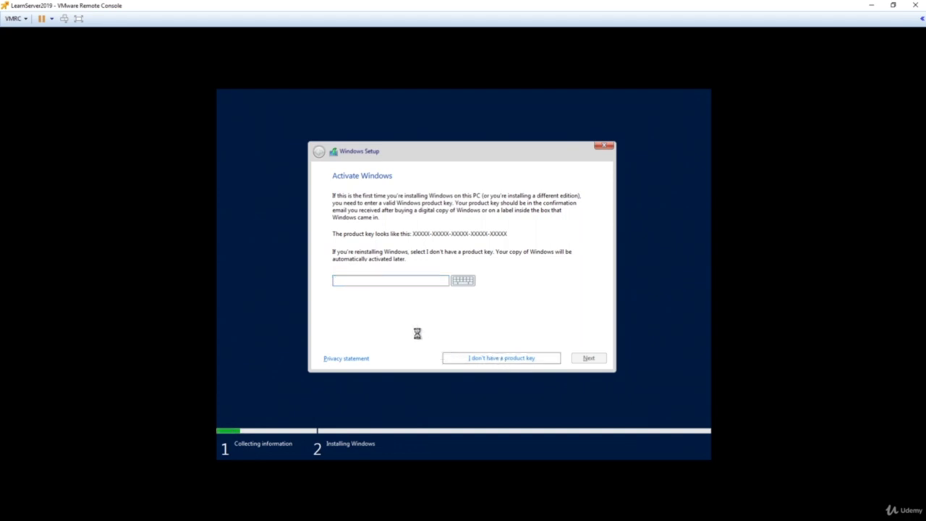
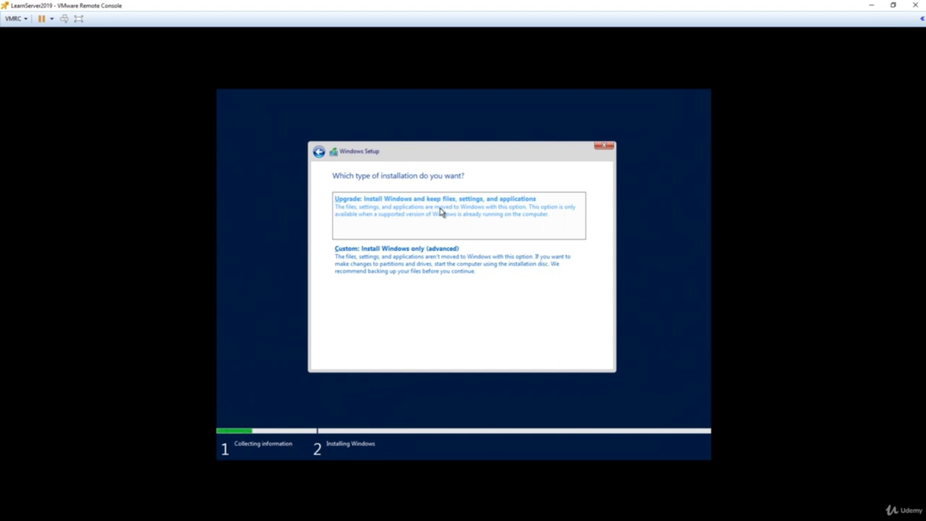
Step: Choose a custom Windows install onto Drive 0's 80 GB unallocated space
{"action": "left_click", "coordinate": [428, 270]}
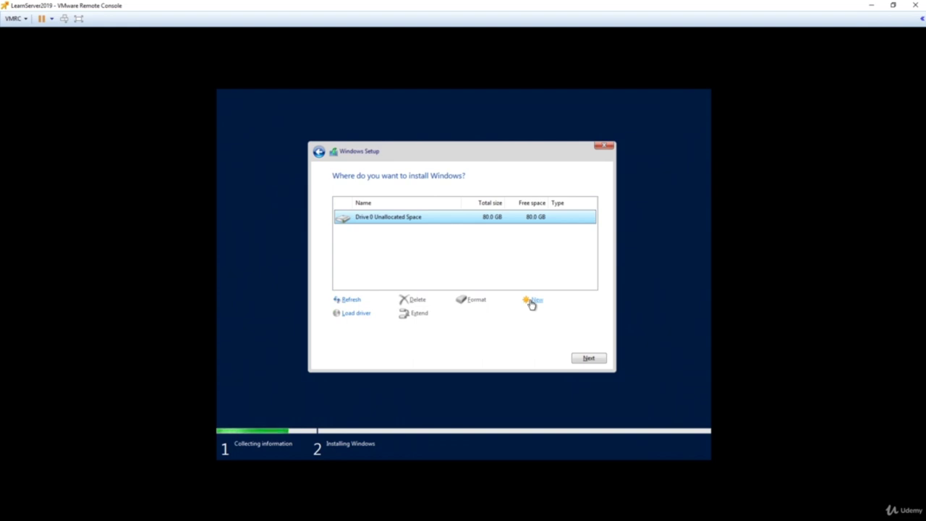
{"action": "left_click", "coordinate": [588, 358]}
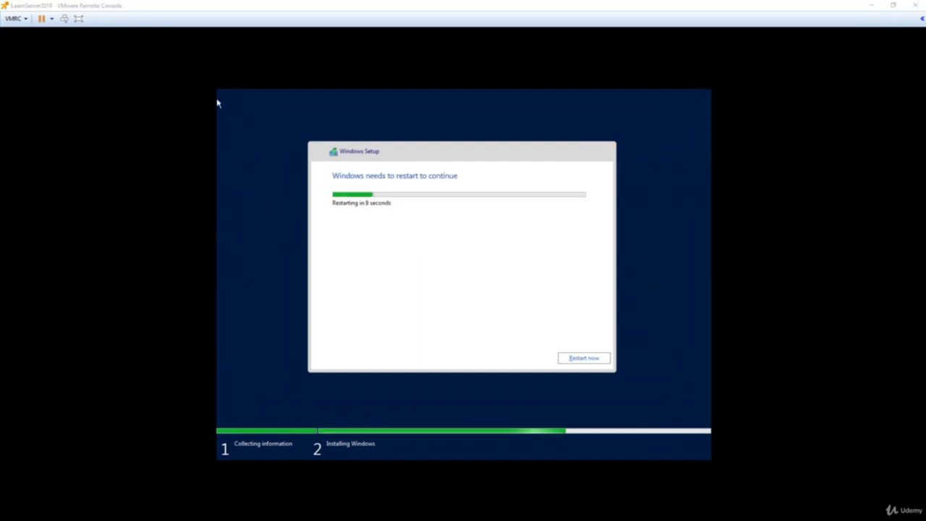
Step: Restart the VM now so setup continues to Customize settings
{"action": "left_click", "coordinate": [594, 359]}
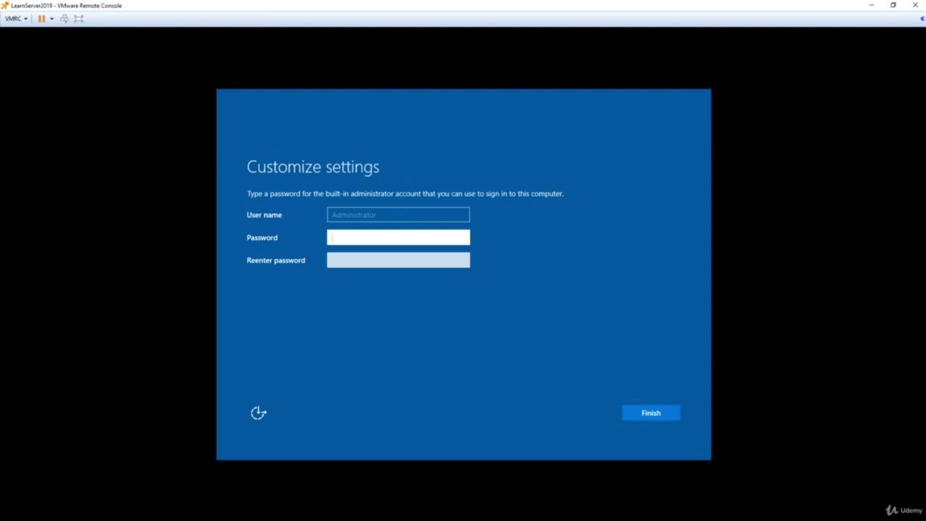
Step: Enter and confirm the built-in Administrator password, then finish setup
{"action": "key", "text": "Tab"}
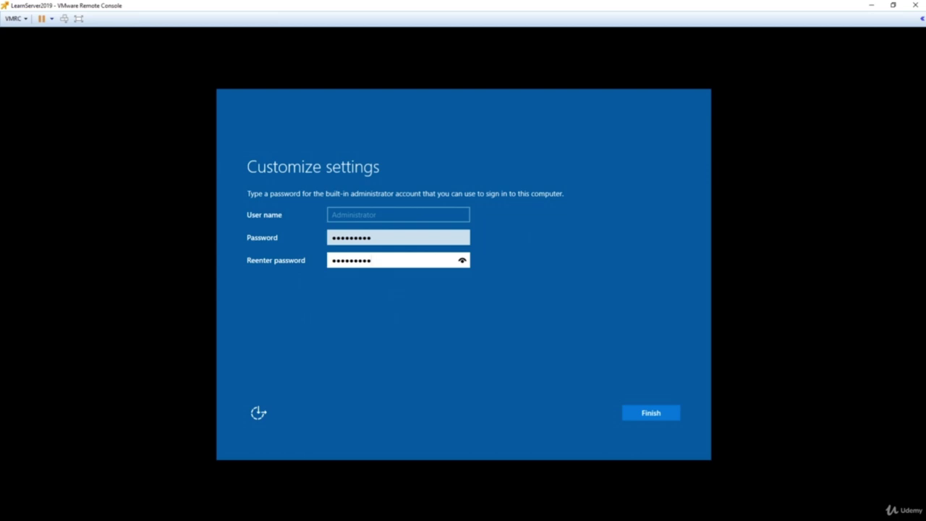
{"action": "left_click", "coordinate": [648, 416]}
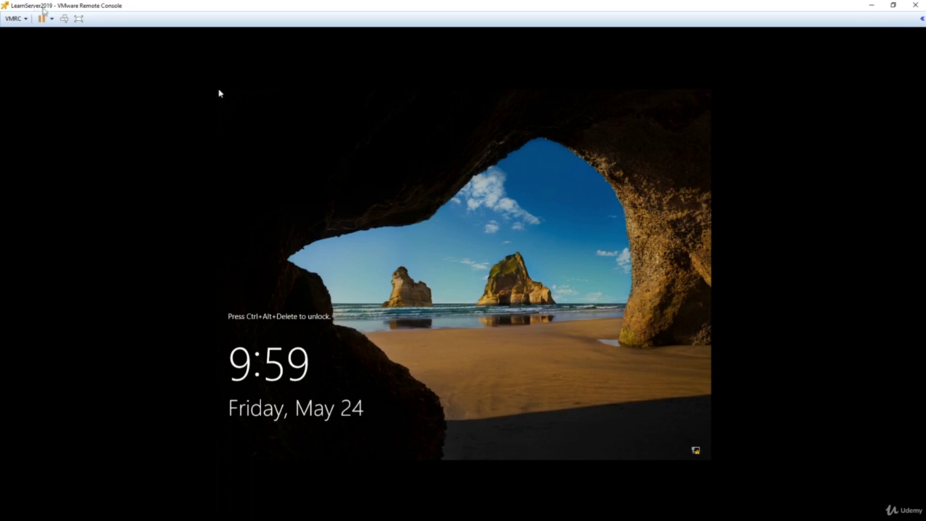
Step: Send Ctrl+Alt+Del and sign in as Administrator with the account password
{"action": "left_click", "coordinate": [63, 19]}
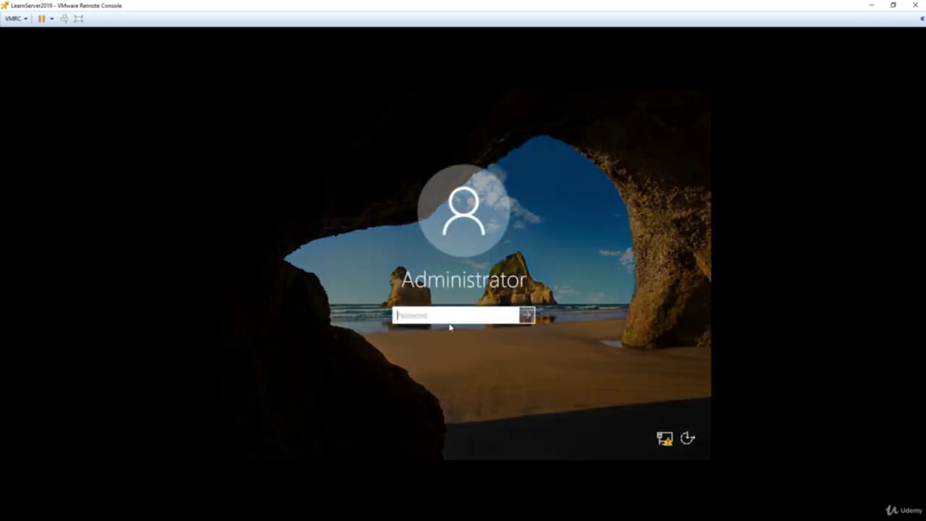
{"action": "key", "text": "Return"}
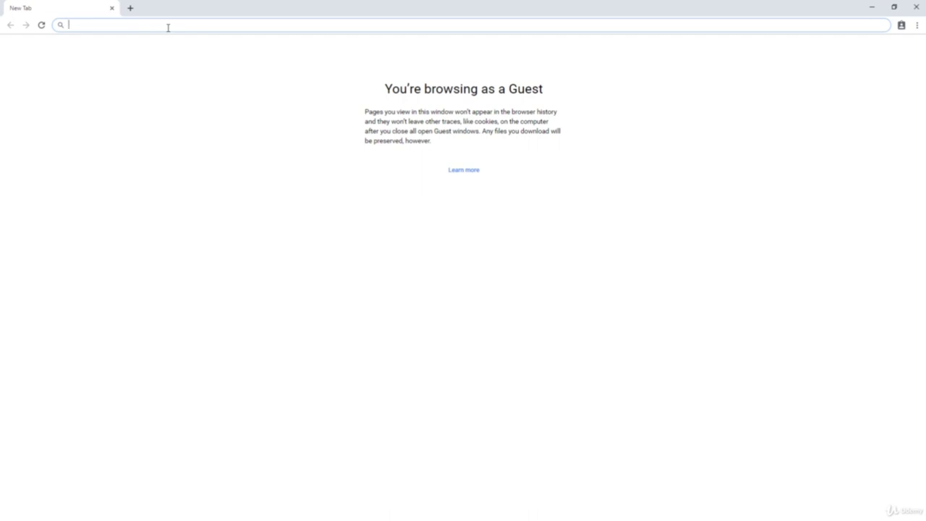
Step: Go to virtualbox.org and download the VirtualBox 6.0 installer for Windows hosts
{"action": "type", "text": "virtualbox.org"}
{"action": "key", "text": "Return"}
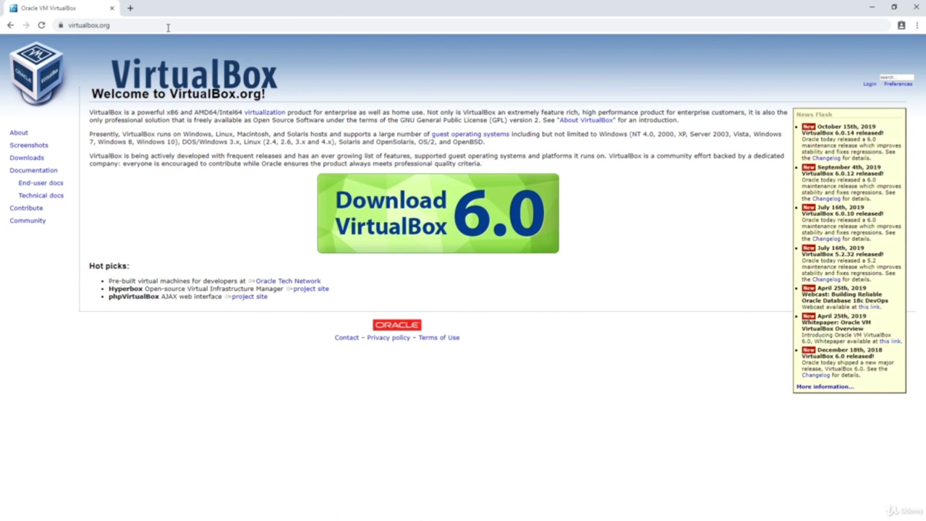
{"action": "left_click", "coordinate": [411, 221]}
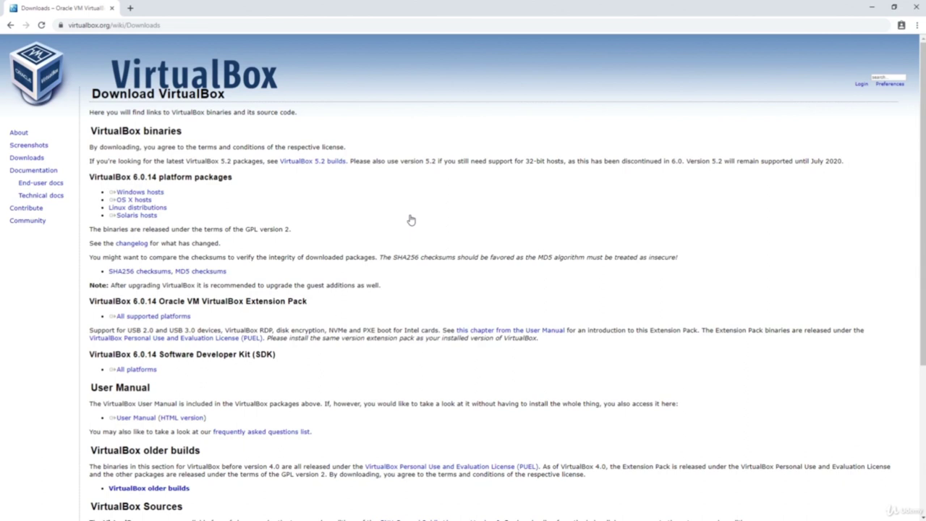
{"action": "left_click", "coordinate": [160, 193]}
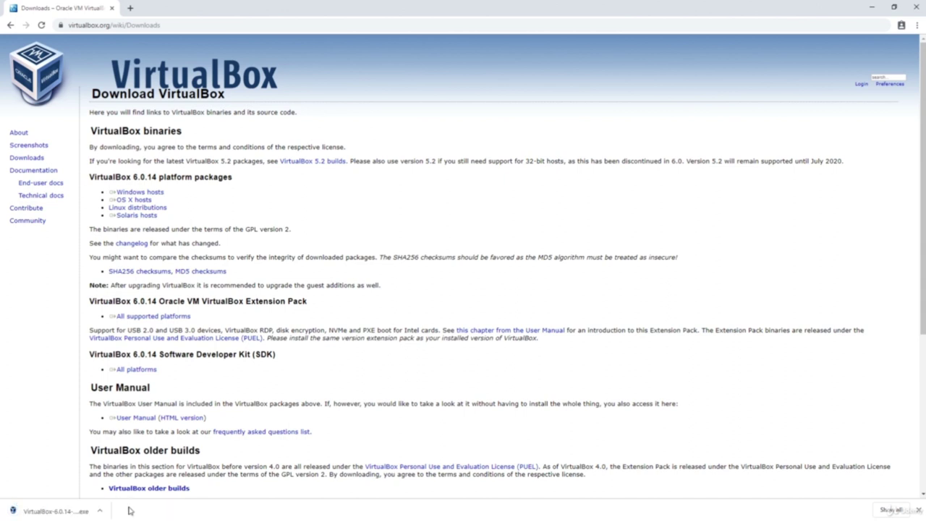
Step: Run the VirtualBox installer and continue past the welcome and default feature pages
{"action": "left_click", "coordinate": [53, 514]}
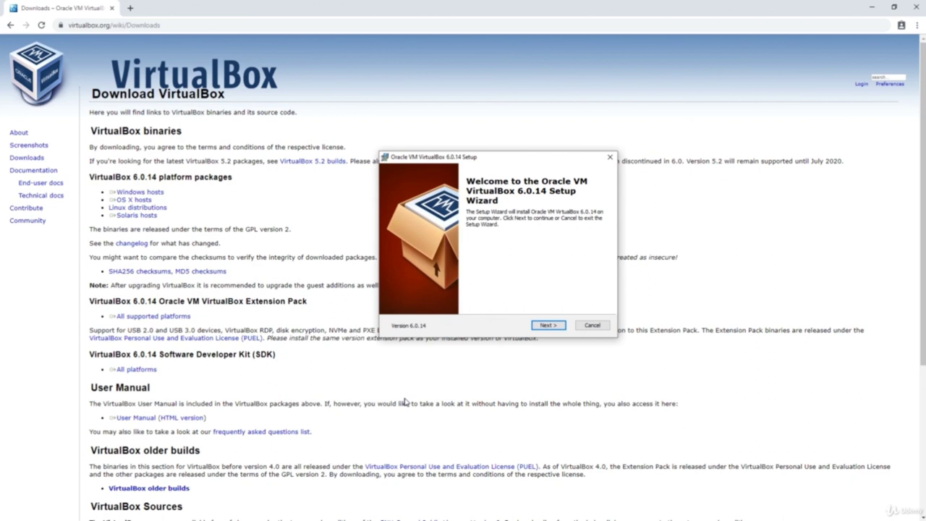
{"action": "left_click", "coordinate": [560, 330]}
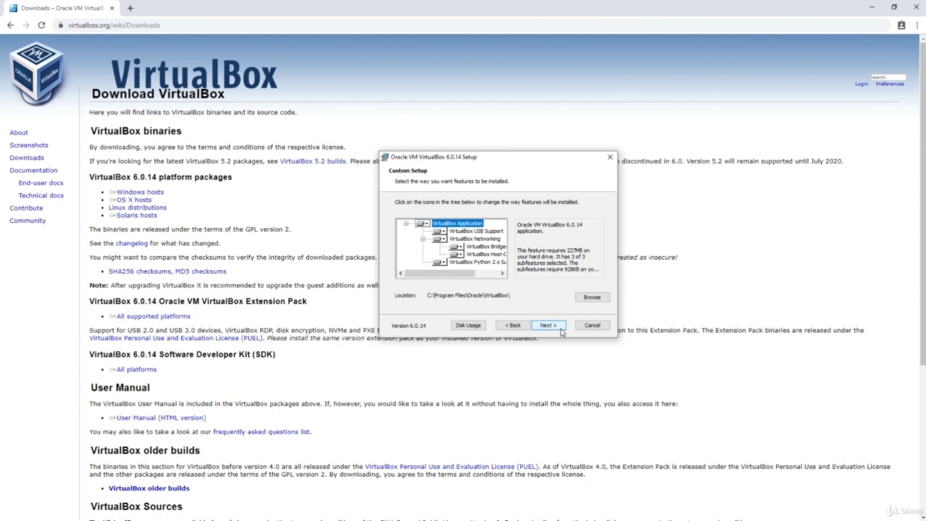
{"action": "left_click_drag", "start_coordinate": [446, 275], "coordinate": [468, 277]}
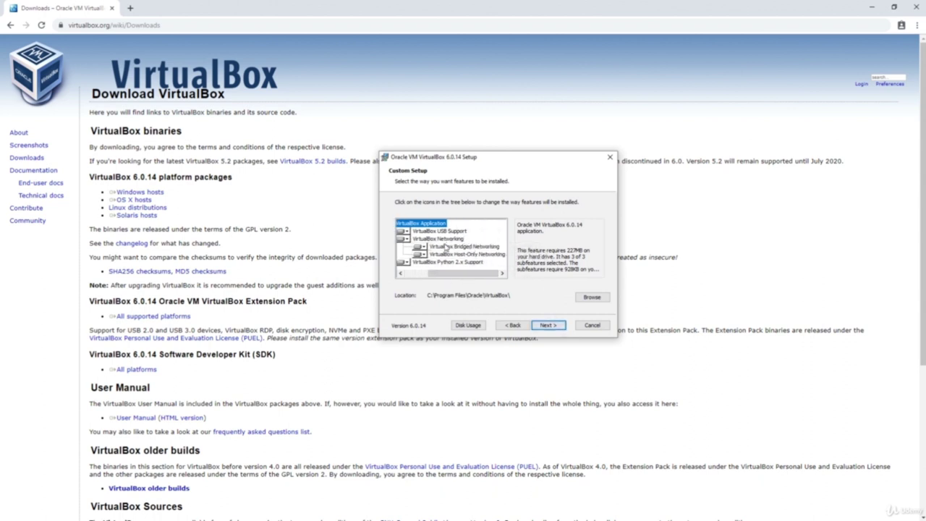
{"action": "left_click_drag", "start_coordinate": [450, 276], "coordinate": [406, 278]}
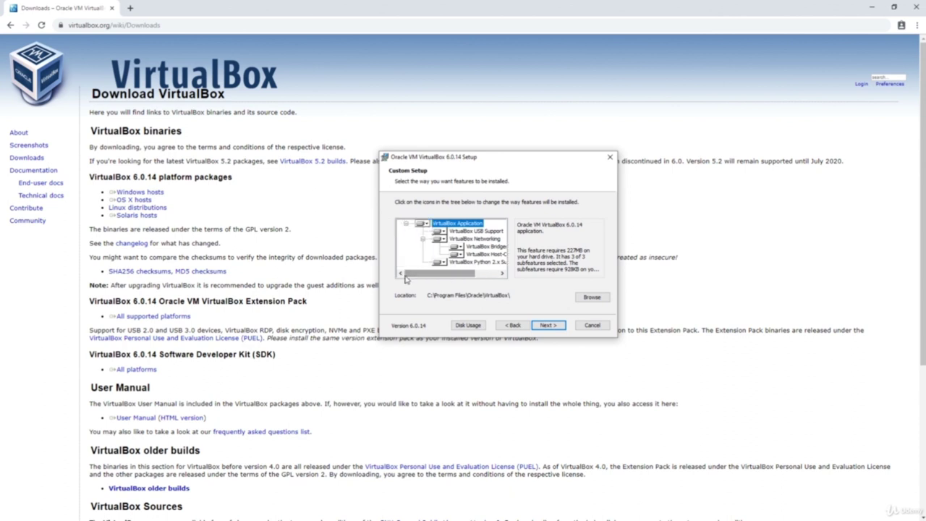
{"action": "left_click", "coordinate": [544, 326]}
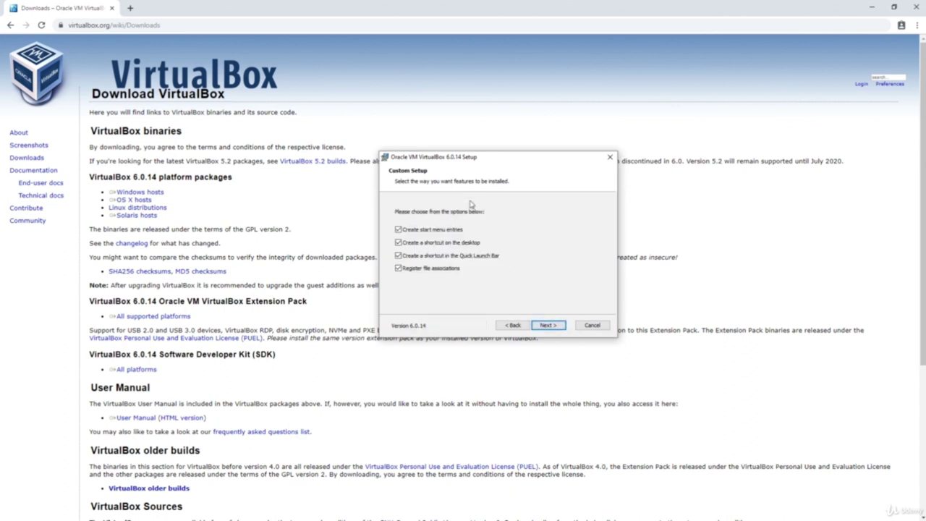
Step: Skip Quick Launch, desktop and start menu shortcuts, install VirtualBox, and launch it
{"action": "left_click", "coordinate": [397, 256]}
{"action": "left_click", "coordinate": [398, 242]}
{"action": "left_click", "coordinate": [399, 229]}
{"action": "left_click", "coordinate": [549, 325]}
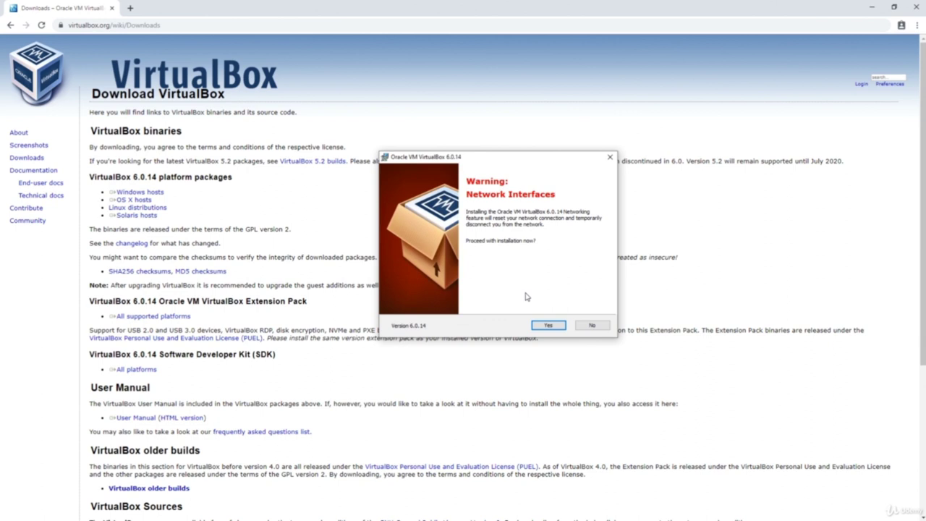
{"action": "left_click", "coordinate": [548, 326]}
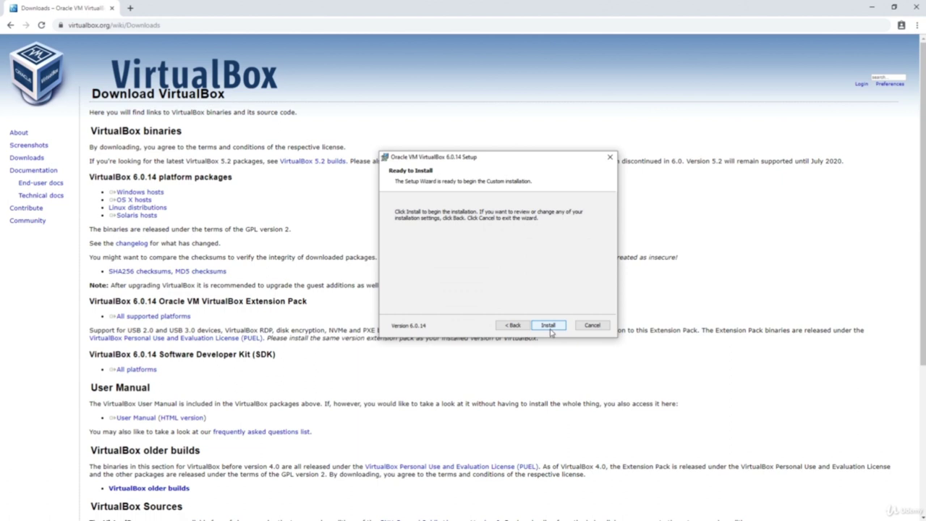
{"action": "left_click", "coordinate": [548, 325]}
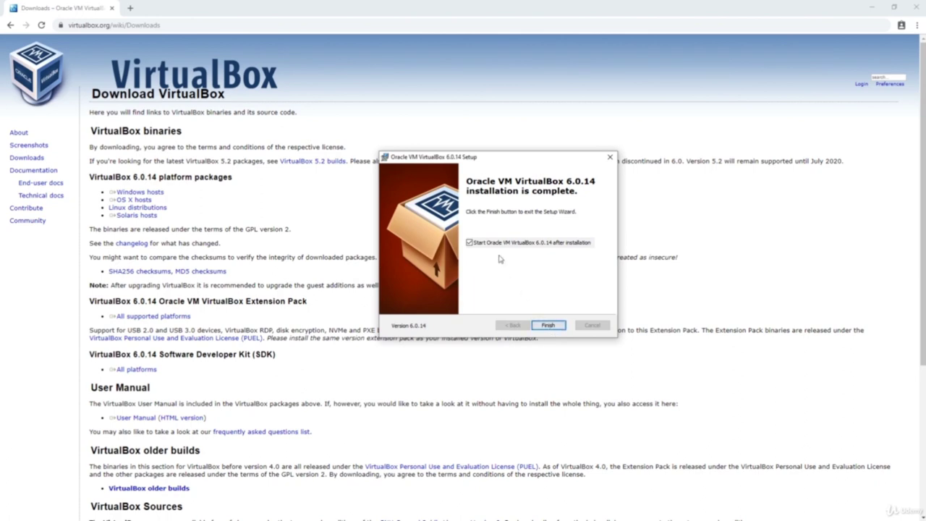
{"action": "left_click", "coordinate": [550, 326]}
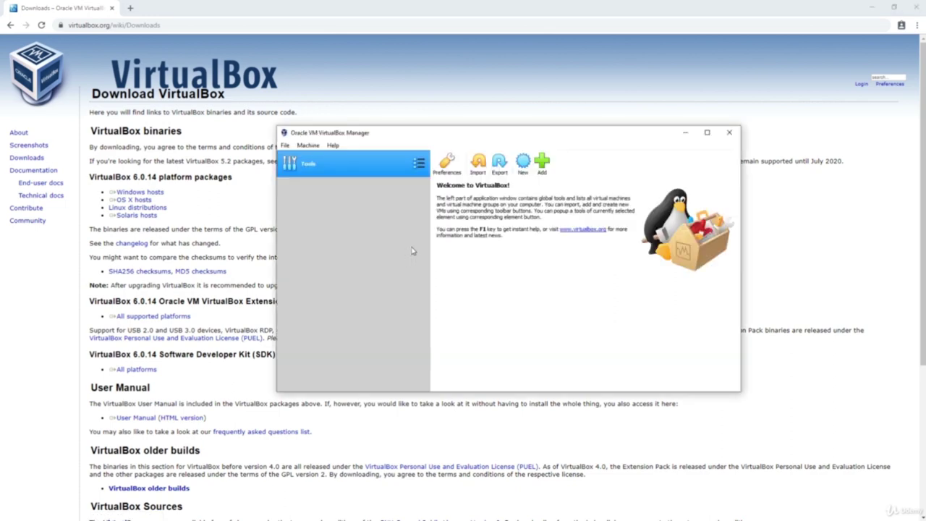
Step: Minimize Chrome, reposition VirtualBox Manager, and start a new virtual machine
{"action": "left_click", "coordinate": [870, 8]}
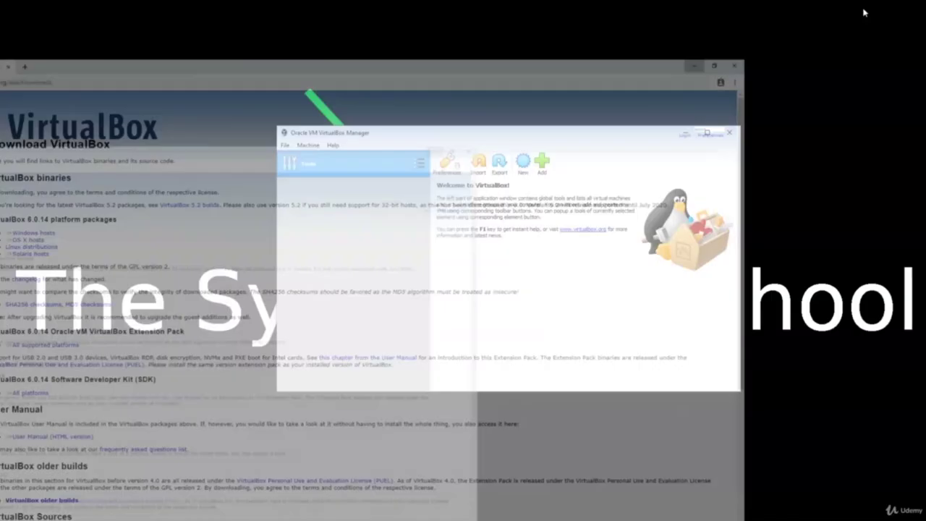
{"action": "left_click_drag", "start_coordinate": [466, 137], "coordinate": [407, 98]}
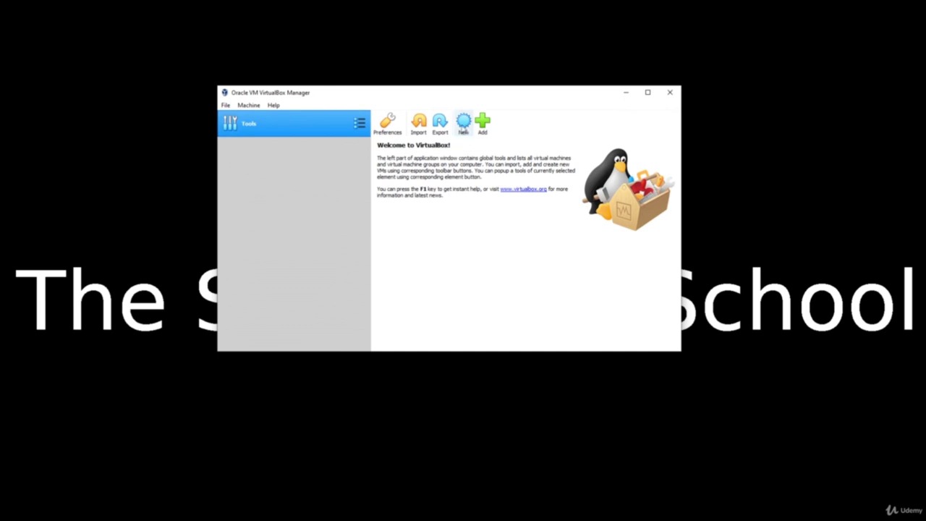
{"action": "left_click", "coordinate": [463, 121]}
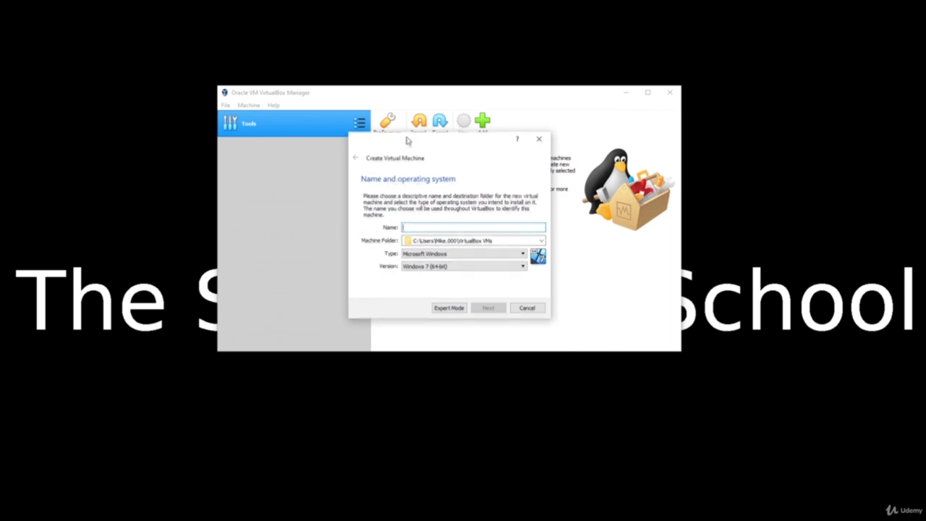
Step: Name the new machine Windows Server 2019 and choose version Windows 2016 (64-bit)
{"action": "left_click_drag", "start_coordinate": [408, 142], "coordinate": [388, 118]}
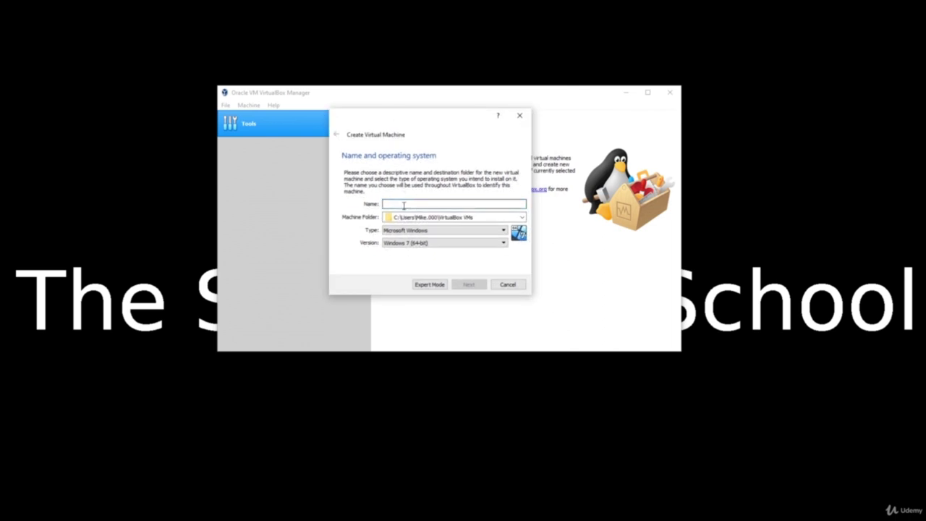
{"action": "type", "text": "Windows"}
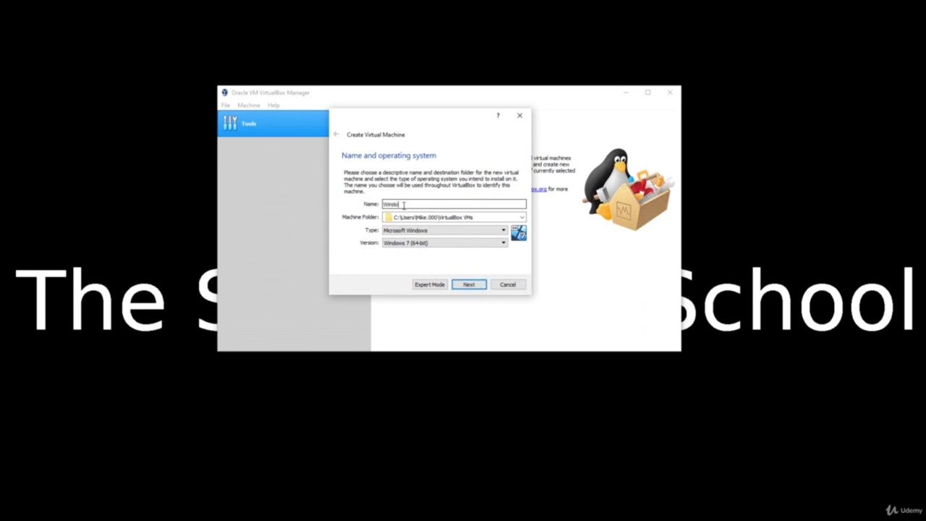
{"action": "type", "text": " Server 2018"}
{"action": "left_click", "coordinate": [419, 245]}
{"action": "scroll", "coordinate": [443, 280], "scroll_direction": "down", "scroll_amount": 1}
{"action": "scroll", "coordinate": [442, 280], "scroll_direction": "down", "scroll_amount": 2}
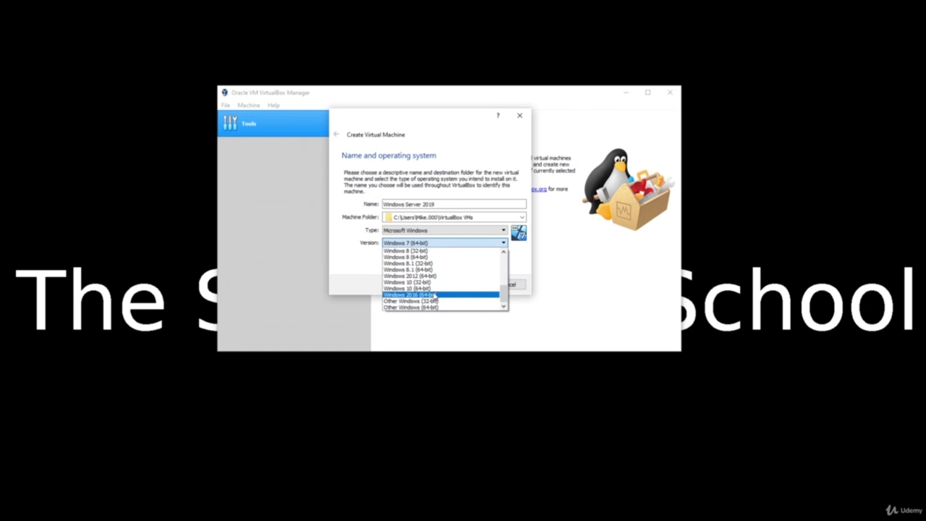
{"action": "scroll", "coordinate": [435, 295], "scroll_direction": "up", "scroll_amount": 5}
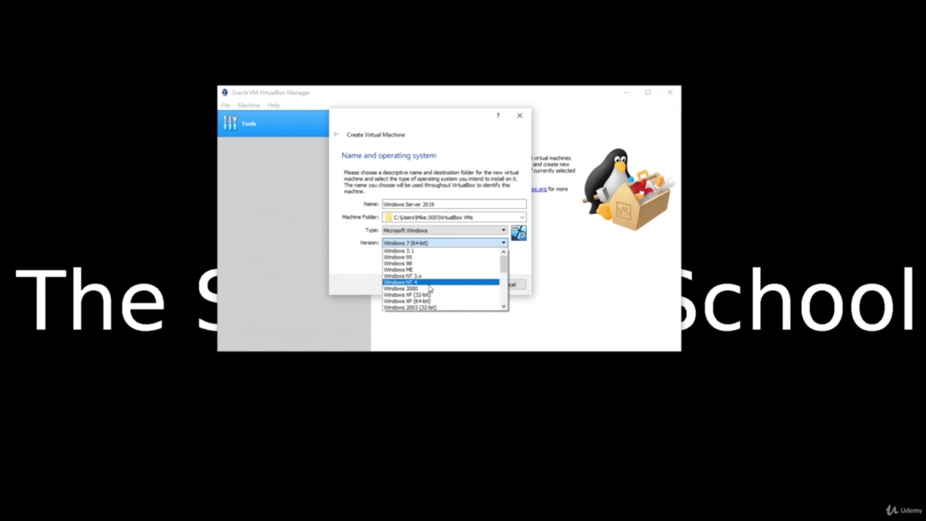
{"action": "scroll", "coordinate": [429, 288], "scroll_direction": "down", "scroll_amount": 3}
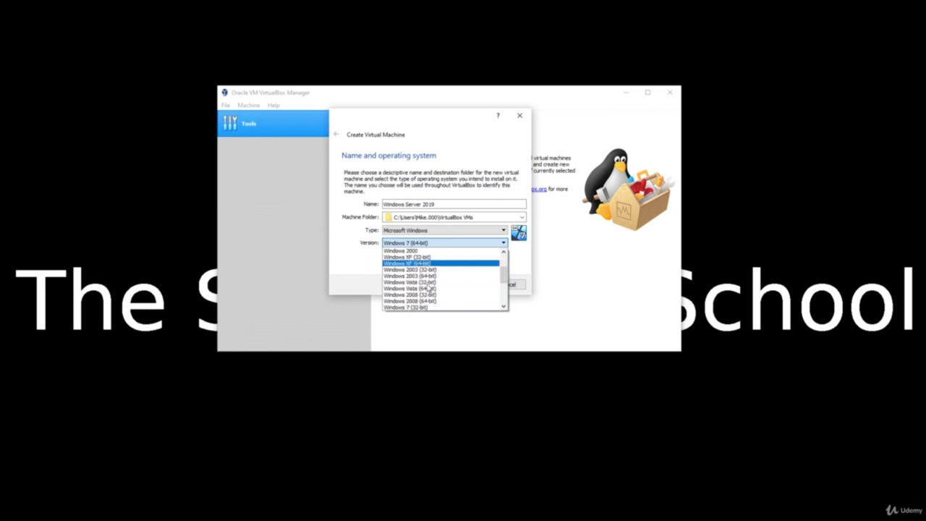
{"action": "scroll", "coordinate": [430, 288], "scroll_direction": "down", "scroll_amount": 4}
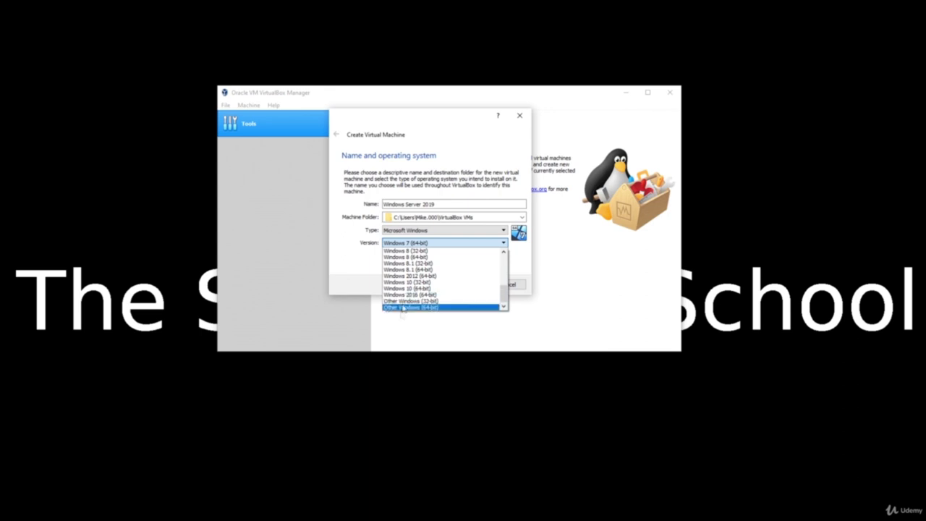
{"action": "left_click", "coordinate": [402, 295]}
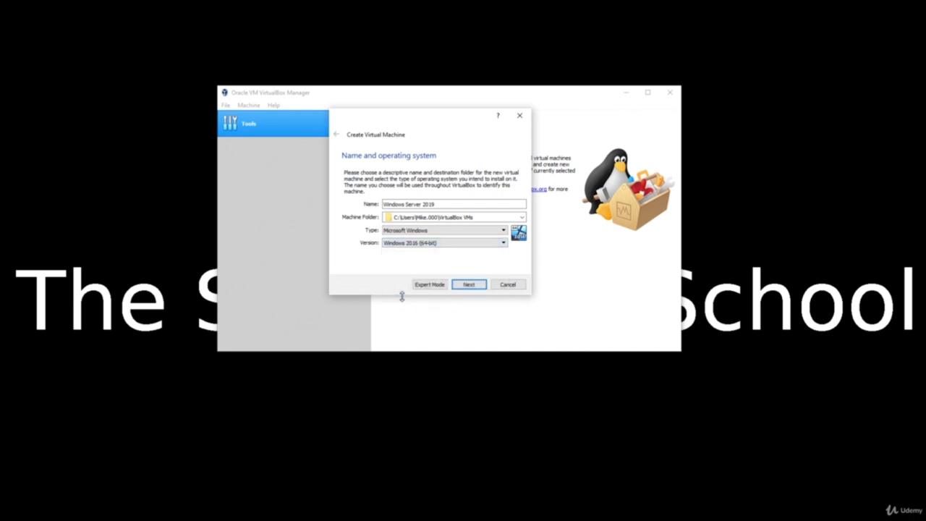
Step: Set the machine's memory to 4096 MB and advance to the Hard disk step
{"action": "left_click", "coordinate": [481, 286]}
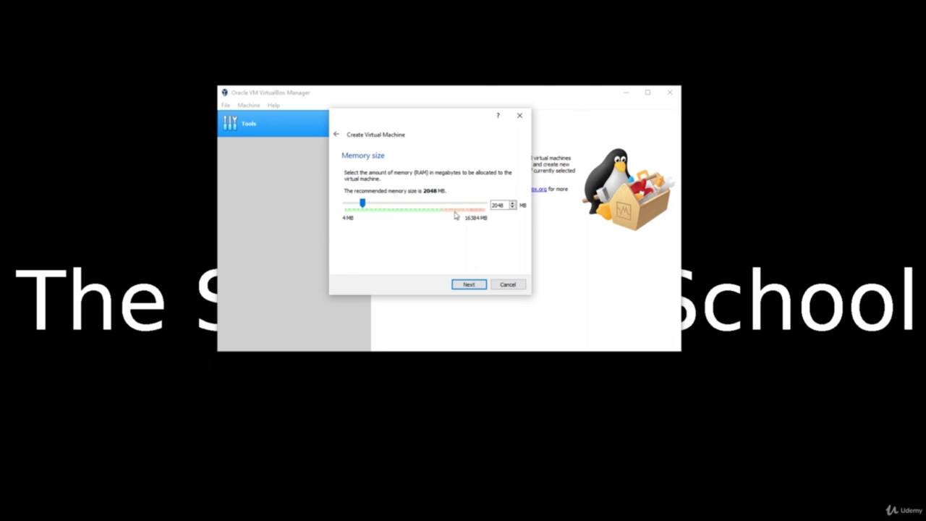
{"action": "mouse_move", "coordinate": [364, 205]}
{"action": "left_mouse_down"}
{"action": "mouse_move", "coordinate": [484, 216]}
{"action": "mouse_move", "coordinate": [365, 213]}
{"action": "mouse_move", "coordinate": [380, 207]}
{"action": "left_mouse_up"}
{"action": "left_click", "coordinate": [472, 287]}
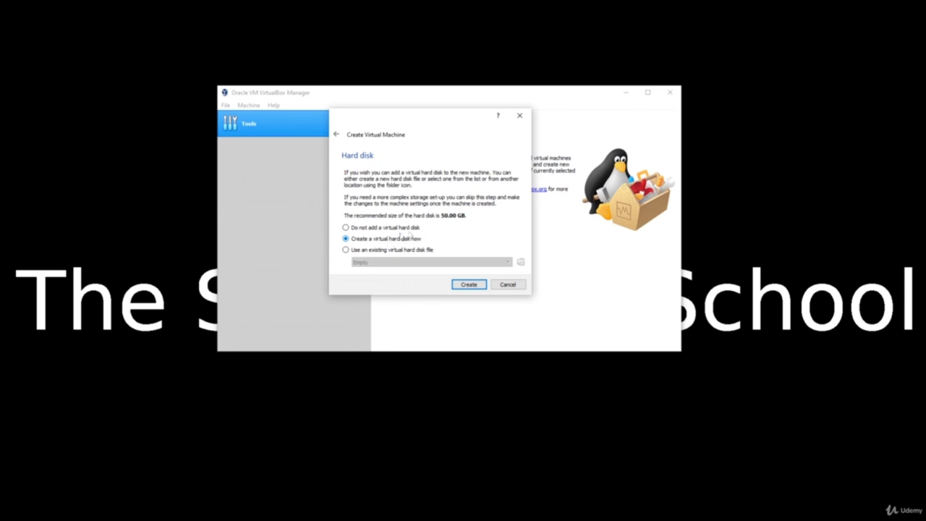
Step: Create a dynamically allocated 50 GB VDI disk, finishing the Windows Server 2019 machine
{"action": "left_click", "coordinate": [474, 285]}
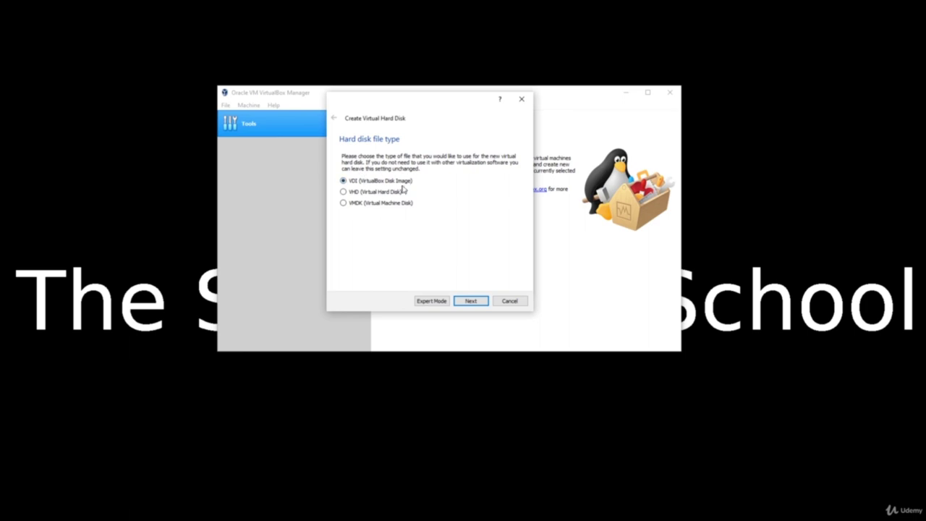
{"action": "left_click", "coordinate": [471, 301]}
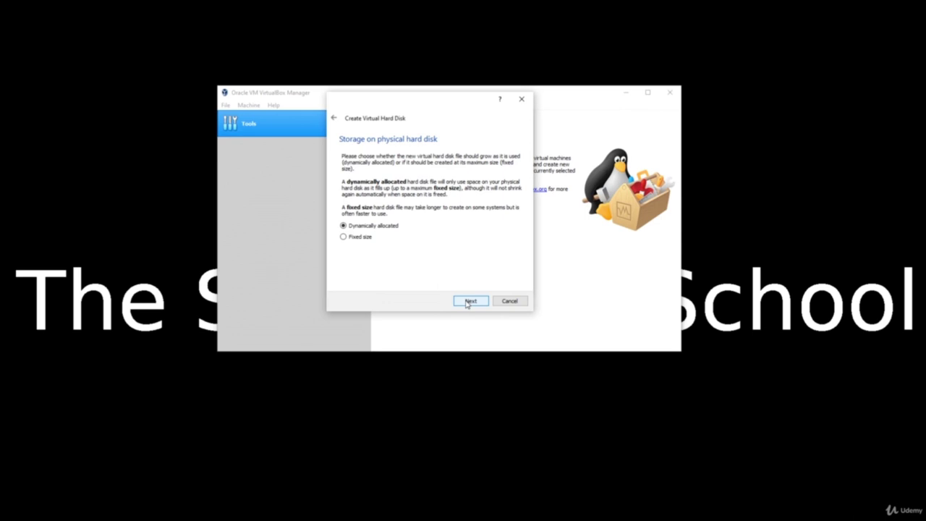
{"action": "left_click", "coordinate": [467, 300]}
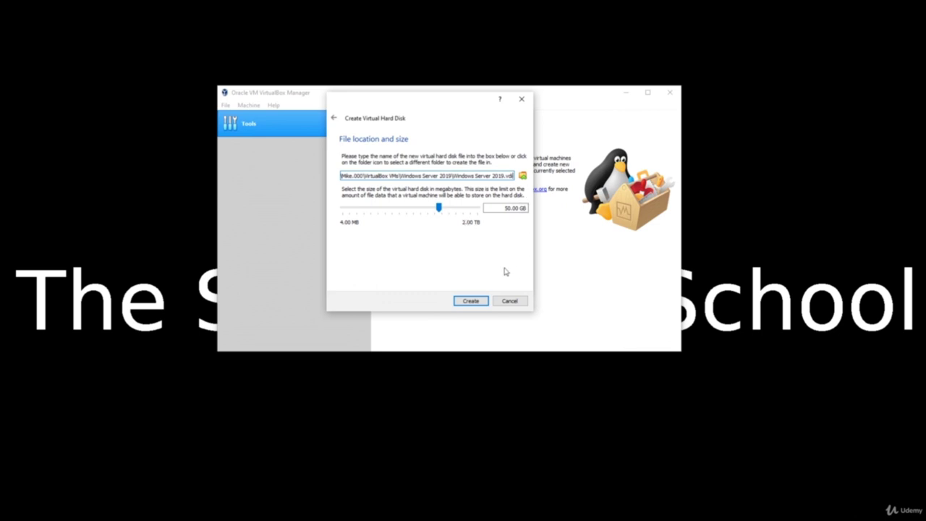
{"action": "left_click", "coordinate": [474, 302]}
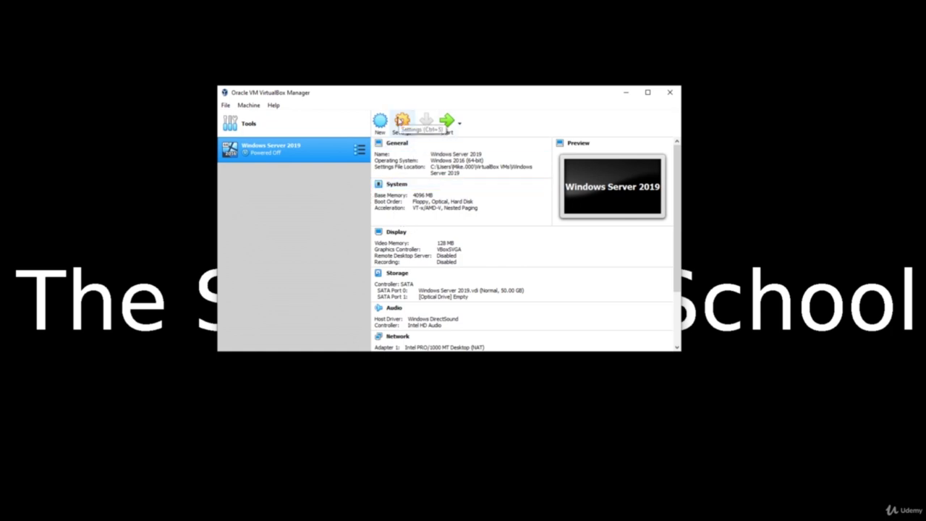
Step: In the machine's Storage settings, select the empty optical drive
{"action": "left_click", "coordinate": [402, 122]}
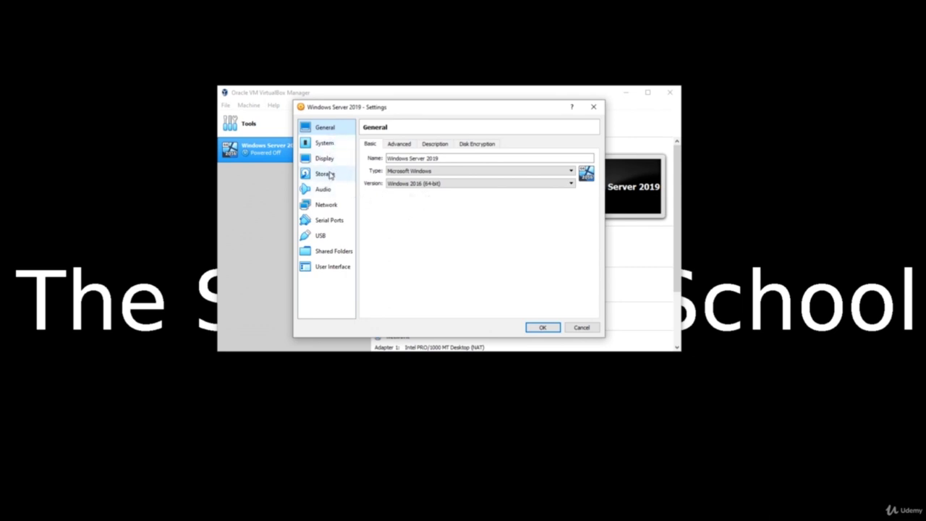
{"action": "left_click", "coordinate": [330, 176]}
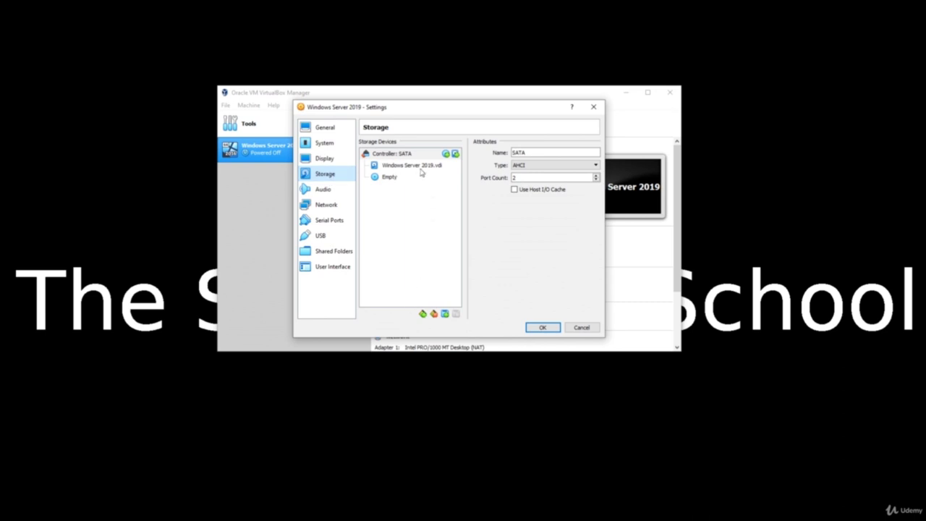
{"action": "left_click", "coordinate": [384, 178]}
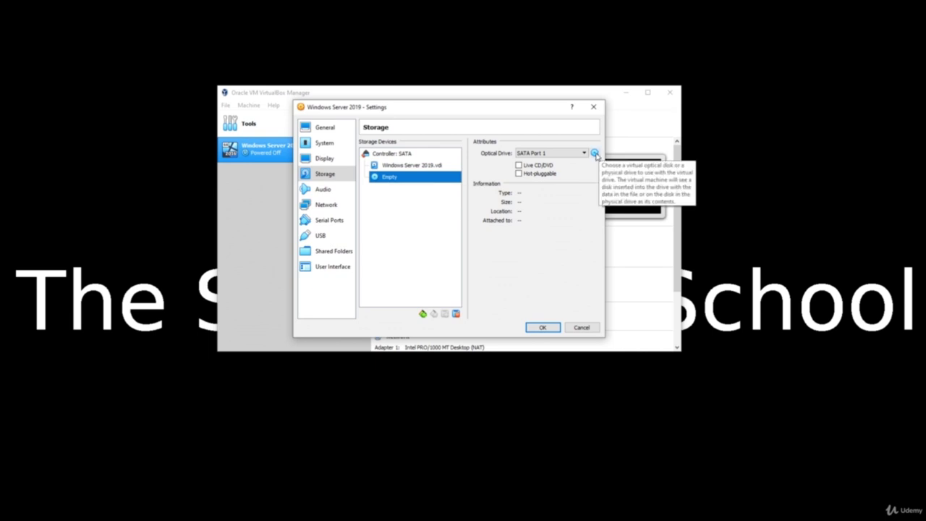
Step: Load the Windows Server 2019 ISO from M:\isos into the optical drive
{"action": "left_click", "coordinate": [594, 154]}
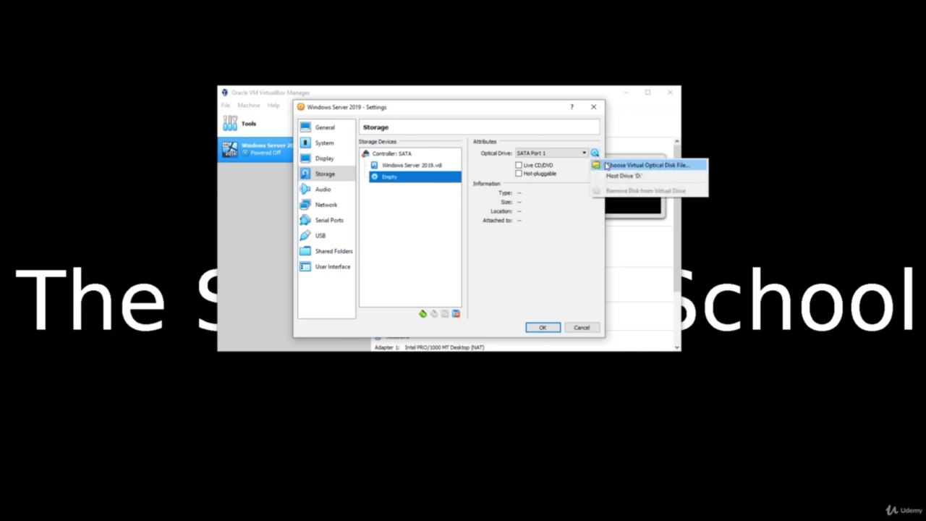
{"action": "left_click", "coordinate": [606, 165]}
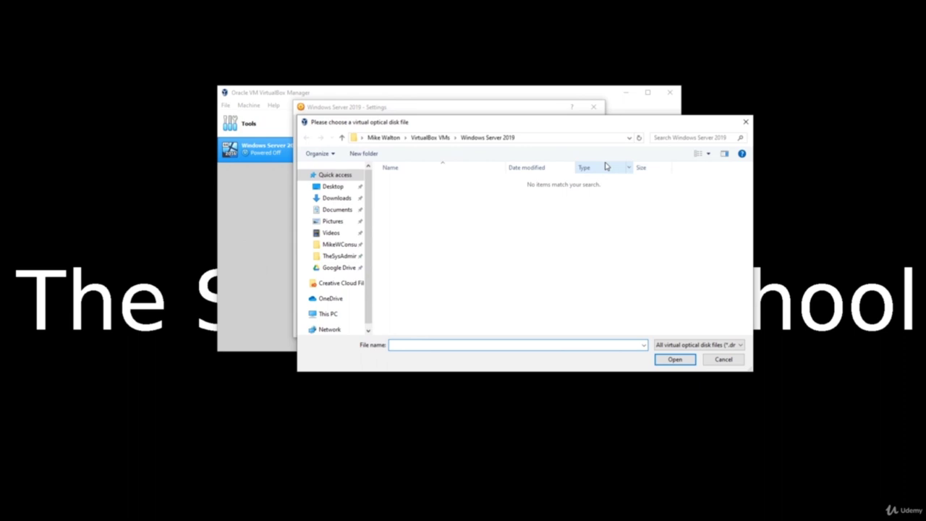
{"action": "left_click", "coordinate": [557, 138]}
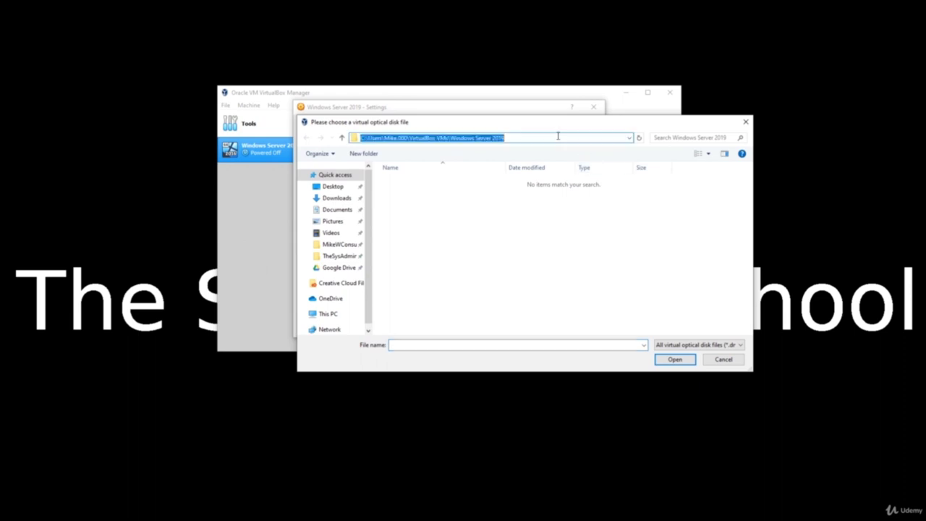
{"action": "type", "text": "m:\\"}
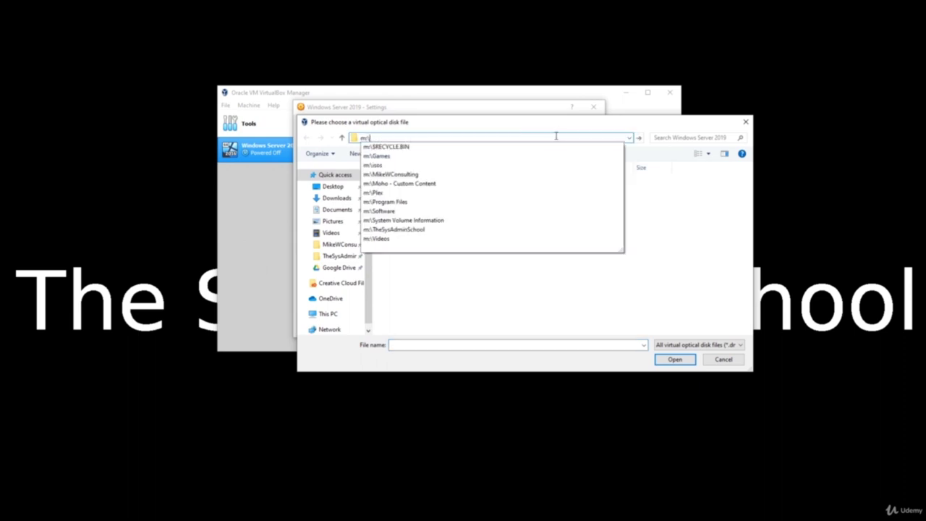
{"action": "type", "text": "isos"}
{"action": "key", "text": "Return"}
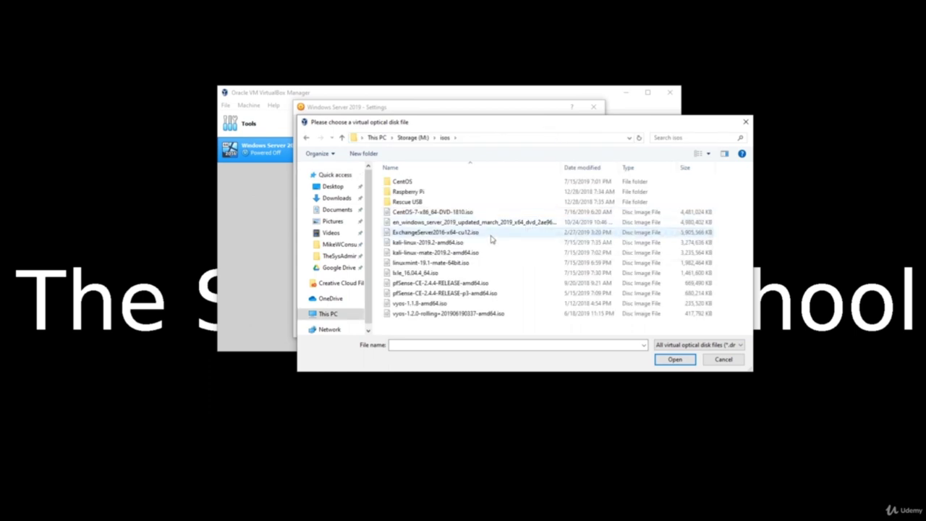
{"action": "left_click", "coordinate": [433, 224]}
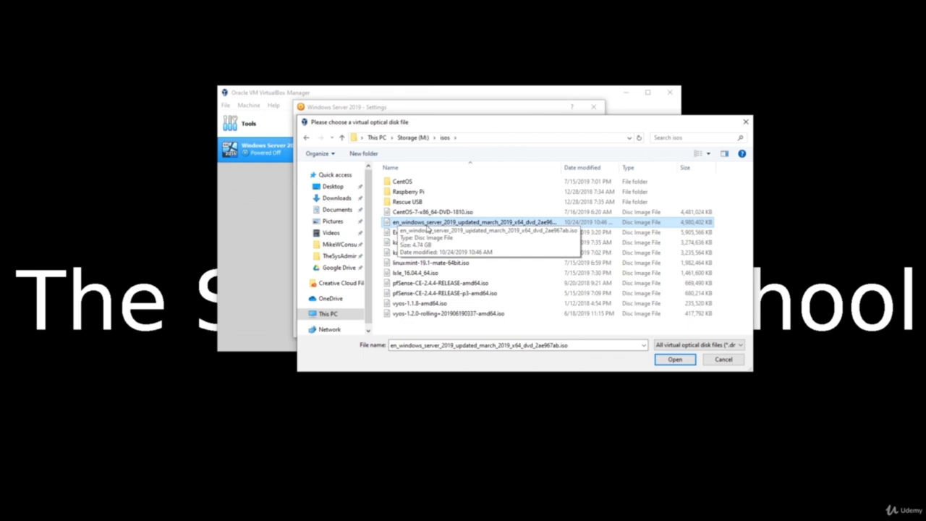
{"action": "double_click", "coordinate": [427, 227]}
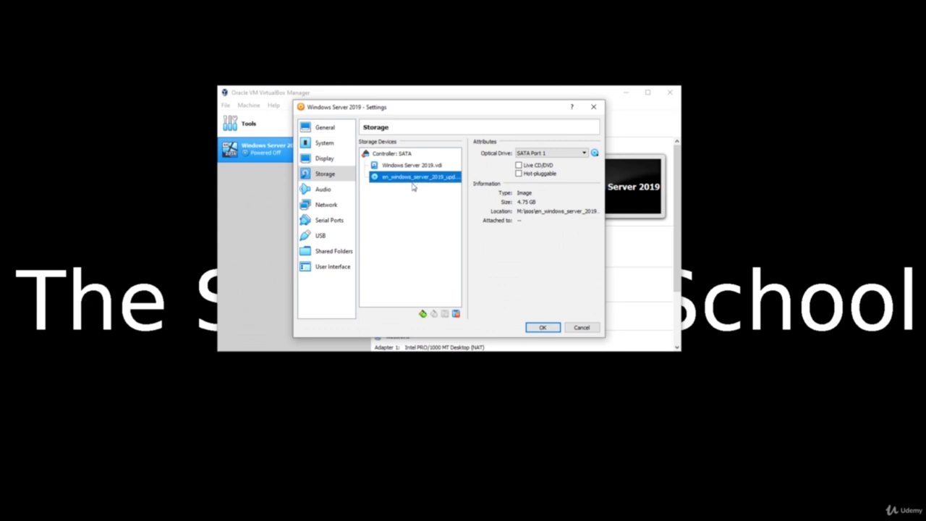
Step: Confirm the Windows Server 2019 VM's first network adapter stays on NAT, then start the VM
{"action": "left_click", "coordinate": [327, 205]}
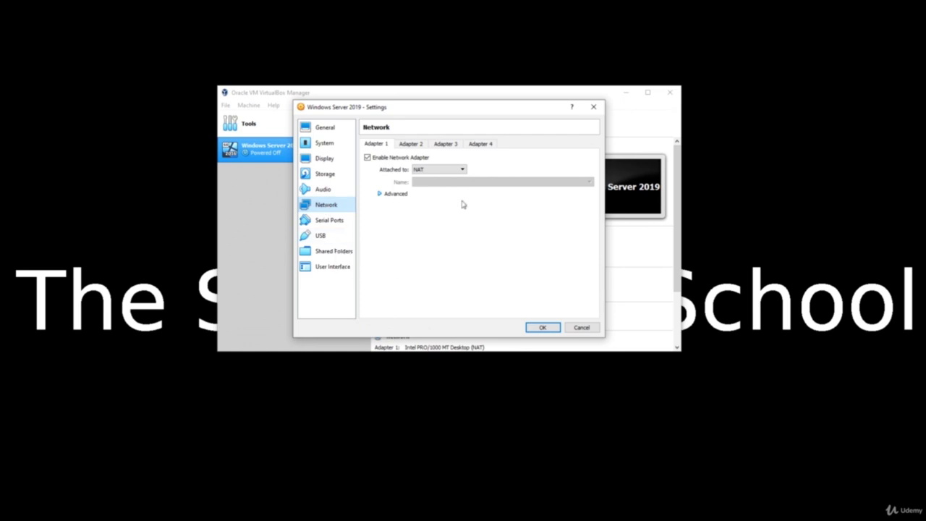
{"action": "left_click", "coordinate": [407, 147]}
{"action": "left_click", "coordinate": [448, 147]}
{"action": "left_click", "coordinate": [478, 145]}
{"action": "left_click", "coordinate": [382, 145]}
{"action": "left_click", "coordinate": [462, 169]}
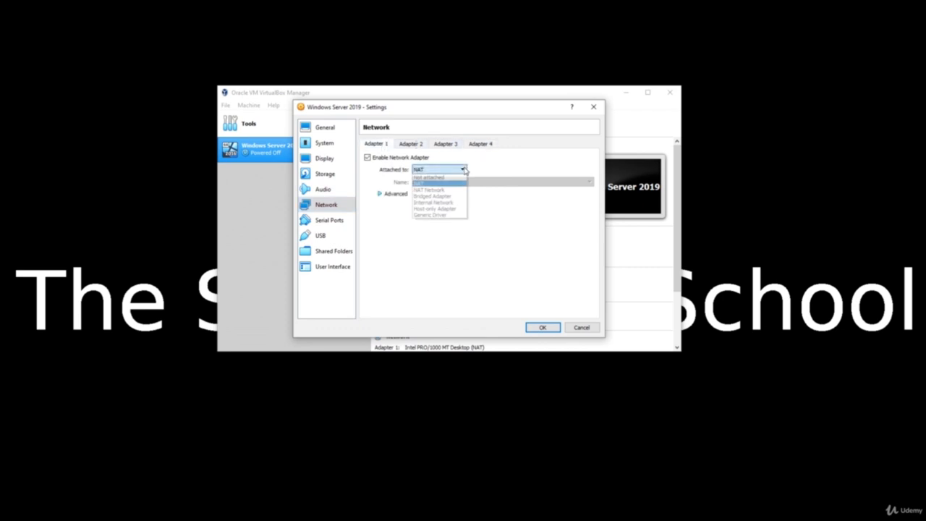
{"action": "left_click", "coordinate": [463, 170]}
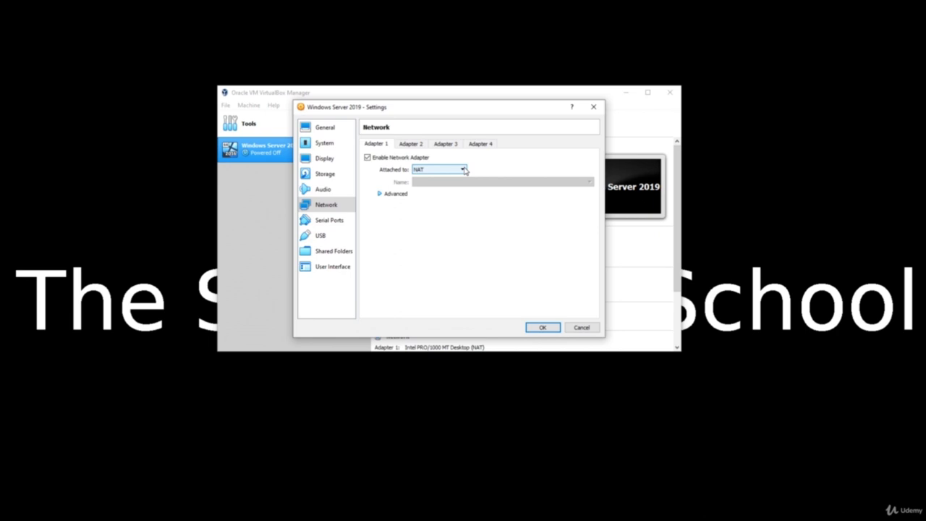
{"action": "left_click", "coordinate": [535, 329]}
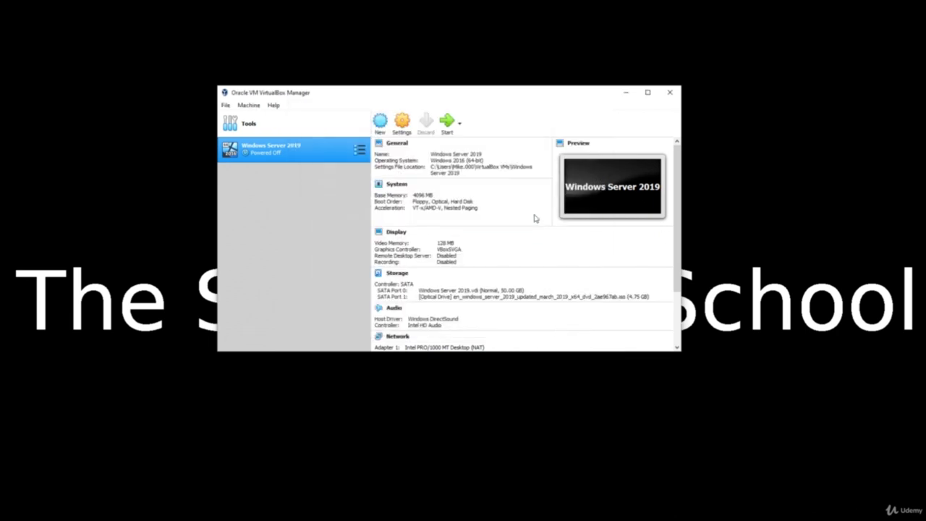
{"action": "left_click", "coordinate": [452, 126]}
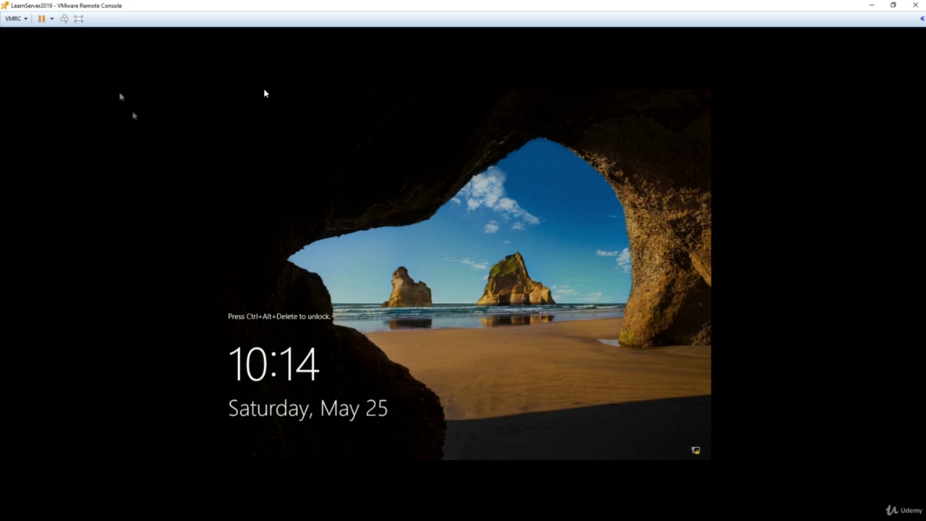
Step: Unlock the VM with Ctrl+Alt+Del and sign in with the Administrator account password
{"action": "left_click", "coordinate": [64, 19]}
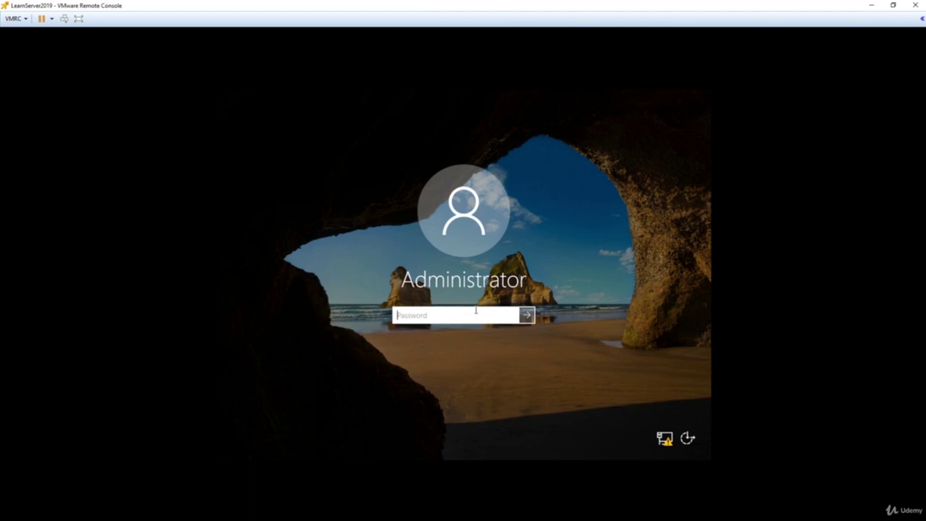
{"action": "type", "text": "****"}
{"action": "key", "text": "BackSpace"}
{"action": "key", "text": "BackSpace"}
{"action": "key", "text": "BackSpace"}
{"action": "key", "text": "BackSpace"}
{"action": "type", "text": "********"}
{"action": "key", "text": "Return"}
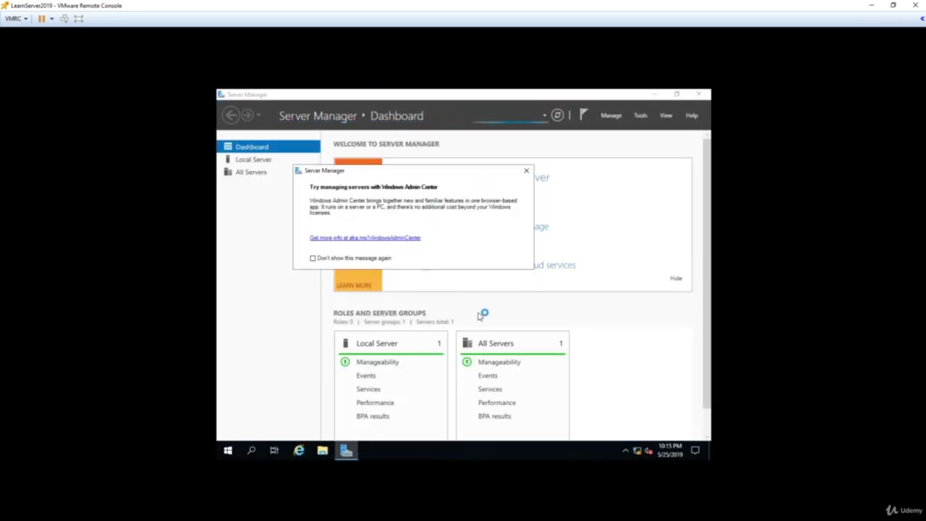
{"action": "left_click", "coordinate": [526, 171]}
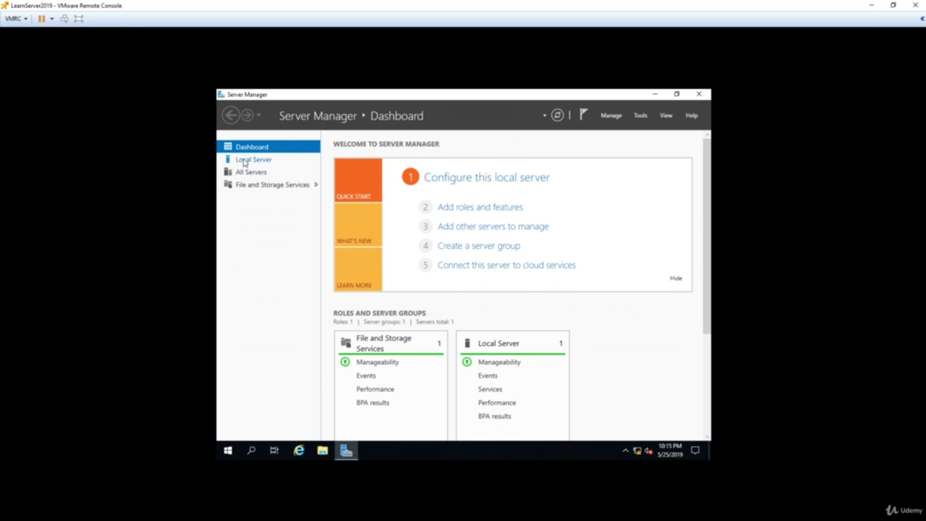
{"action": "left_click", "coordinate": [253, 159]}
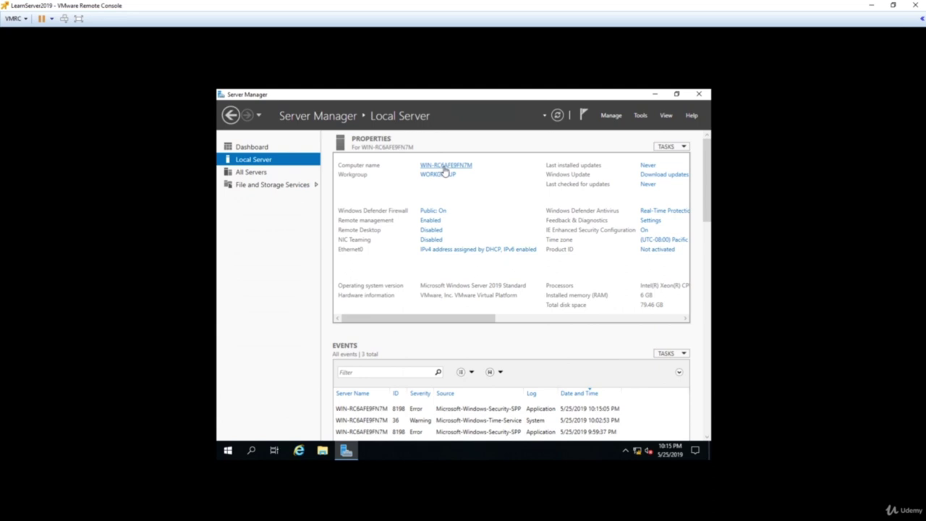
{"action": "left_click", "coordinate": [445, 166]}
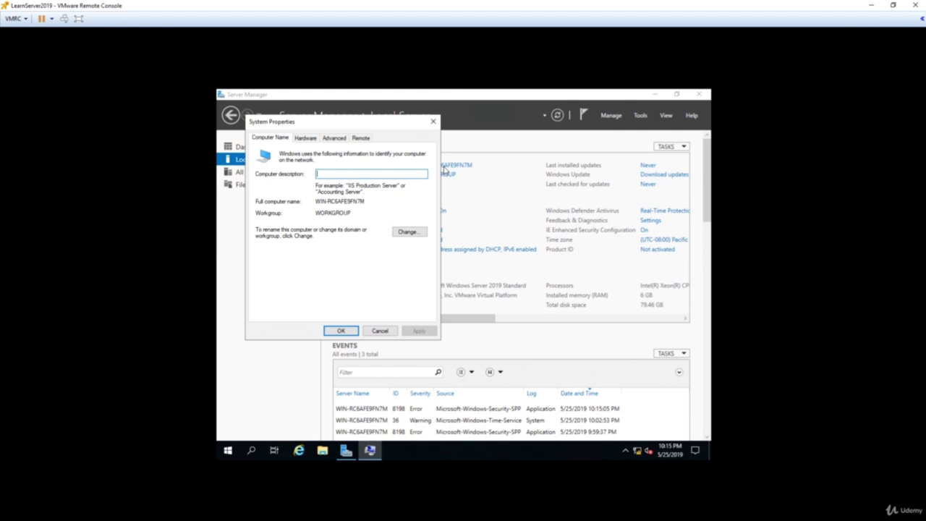
Step: Change the computer name to LearnServer2019 and restart the server now
{"action": "left_click", "coordinate": [405, 235]}
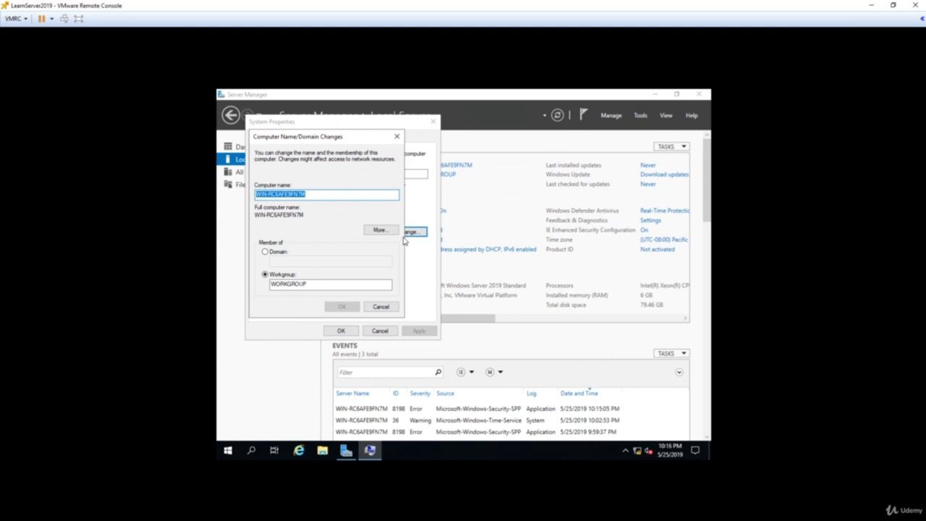
{"action": "type", "text": "LearnServer2019"}
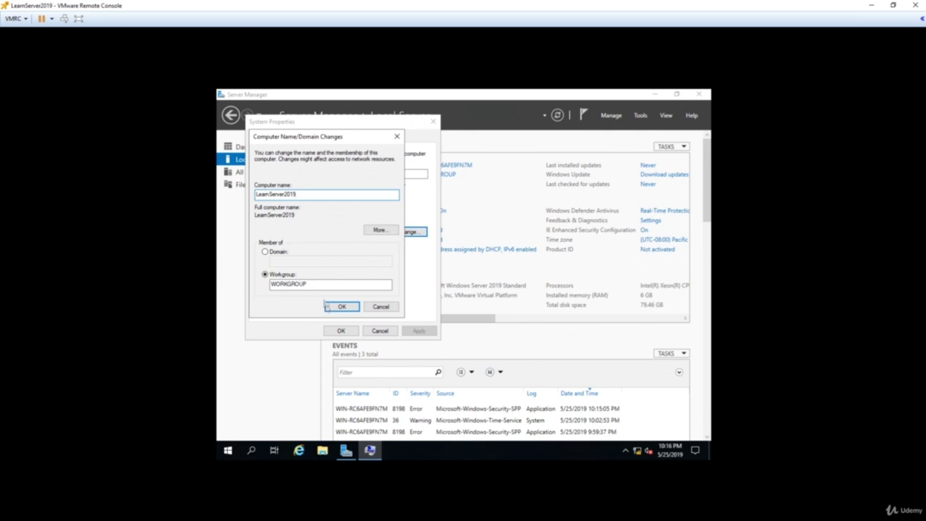
{"action": "left_click", "coordinate": [331, 306]}
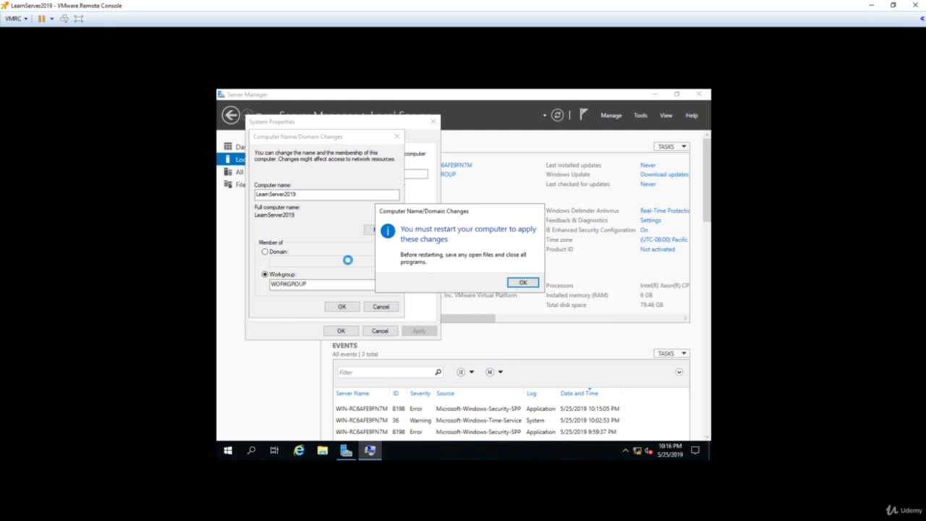
{"action": "left_click", "coordinate": [523, 282]}
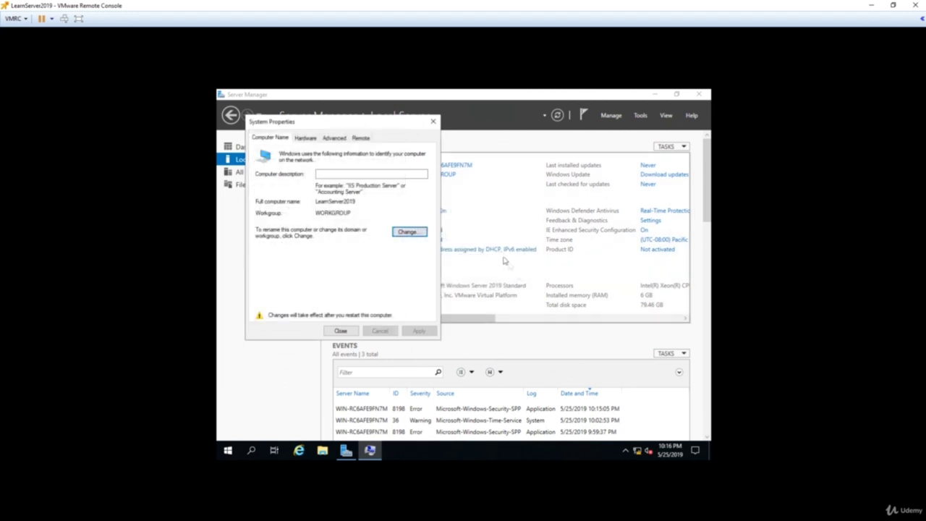
{"action": "left_click", "coordinate": [341, 331]}
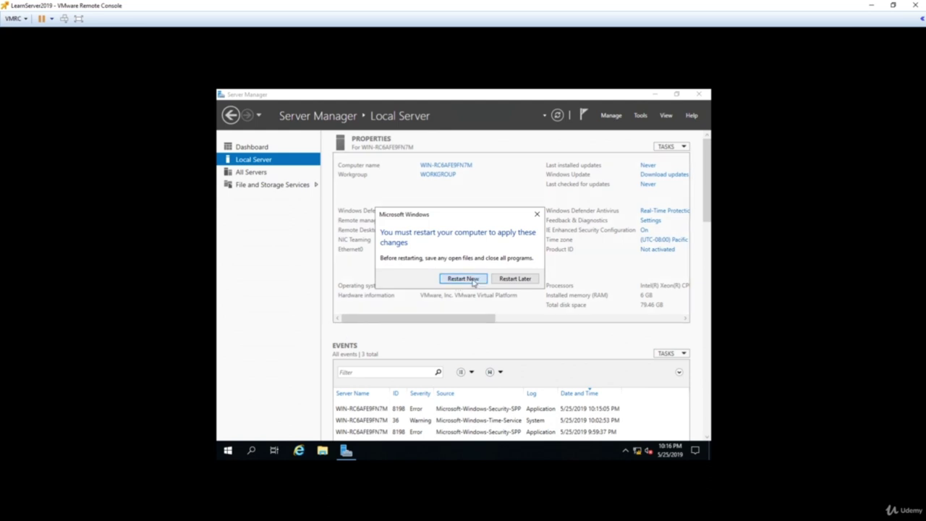
{"action": "left_click", "coordinate": [462, 279]}
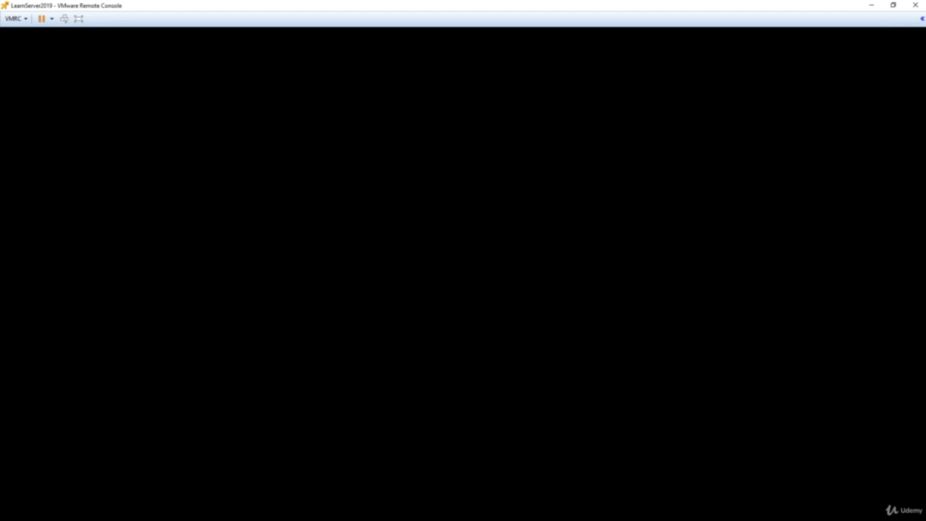
Step: Sign back in as Administrator after the reboot and dismiss the Windows Admin Center notice
{"action": "key", "text": "ctrl+alt+Insert"}
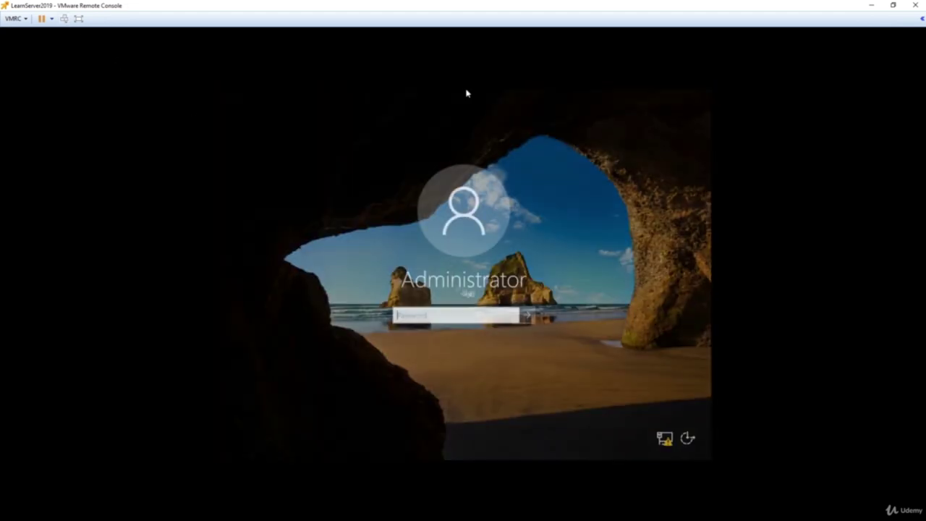
{"action": "key", "text": "Return"}
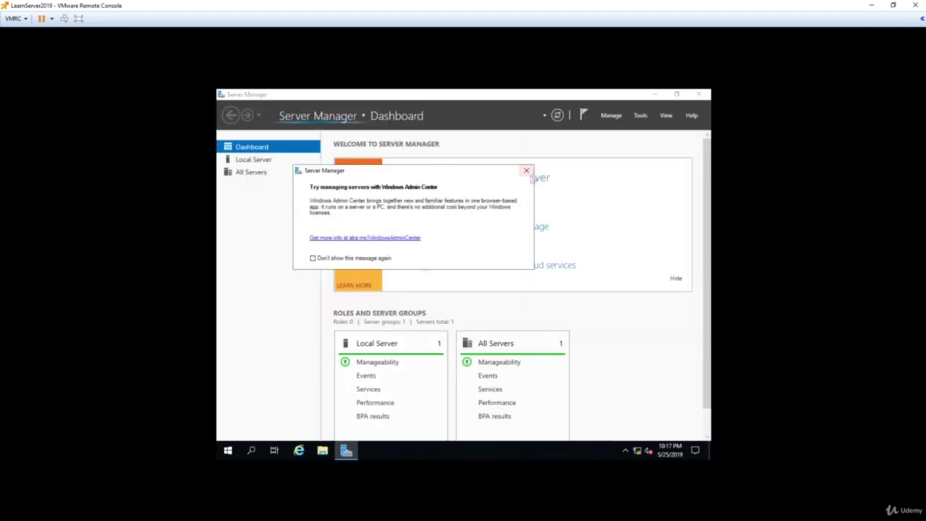
{"action": "key", "text": "Escape"}
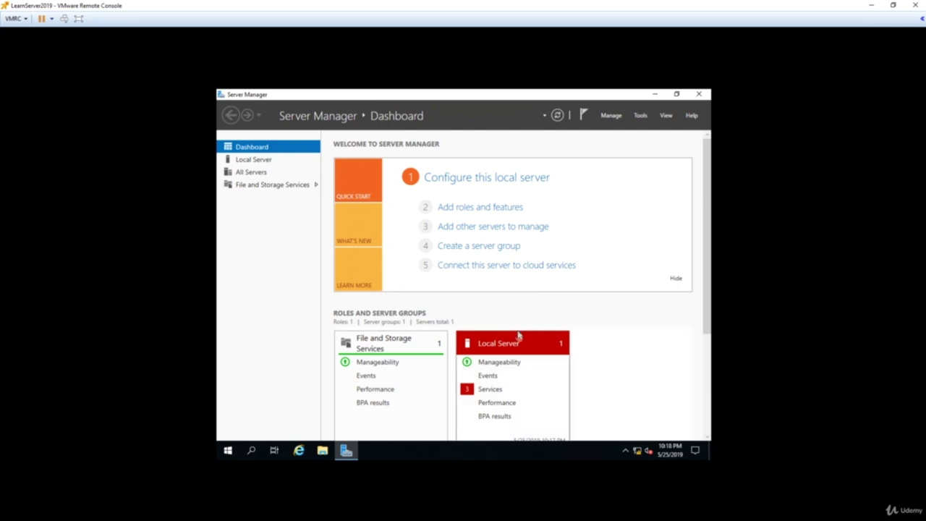
{"action": "mouse_move", "coordinate": [639, 454]}
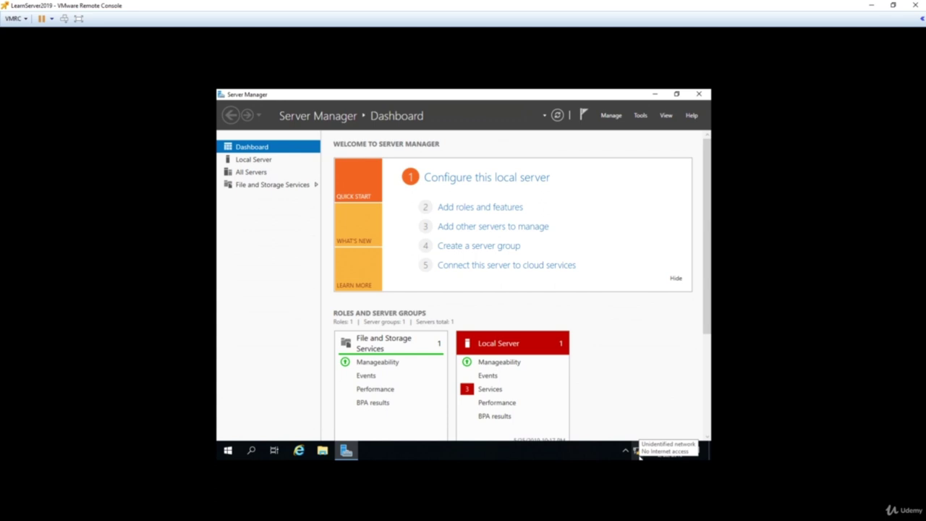
Step: Open Network Connections through the tray icon's Network & Internet settings and Change adapter options
{"action": "right_click", "coordinate": [639, 453]}
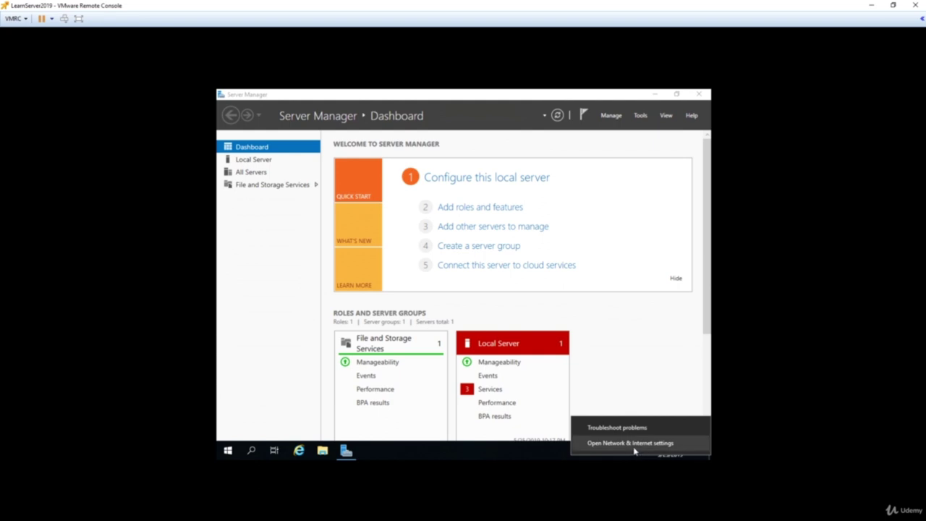
{"action": "left_click", "coordinate": [634, 446]}
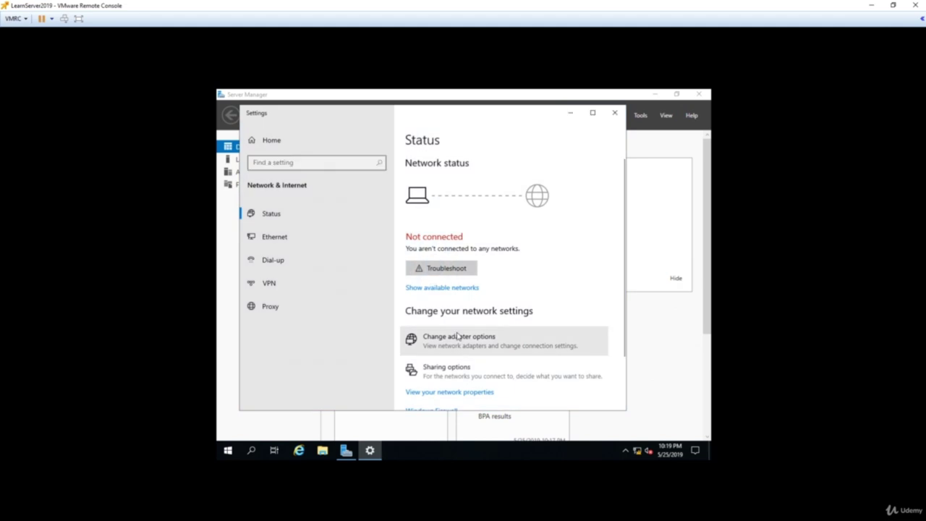
{"action": "left_click", "coordinate": [438, 347]}
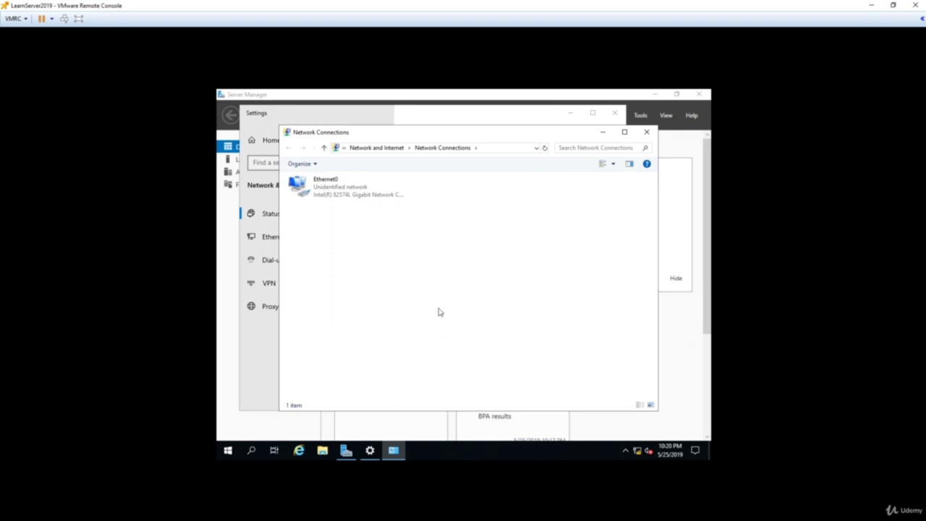
Step: Open the Ethernet0 adapter's Properties from its context menu
{"action": "right_click", "coordinate": [355, 204]}
{"action": "key", "text": "Escape"}
{"action": "right_click", "coordinate": [346, 197]}
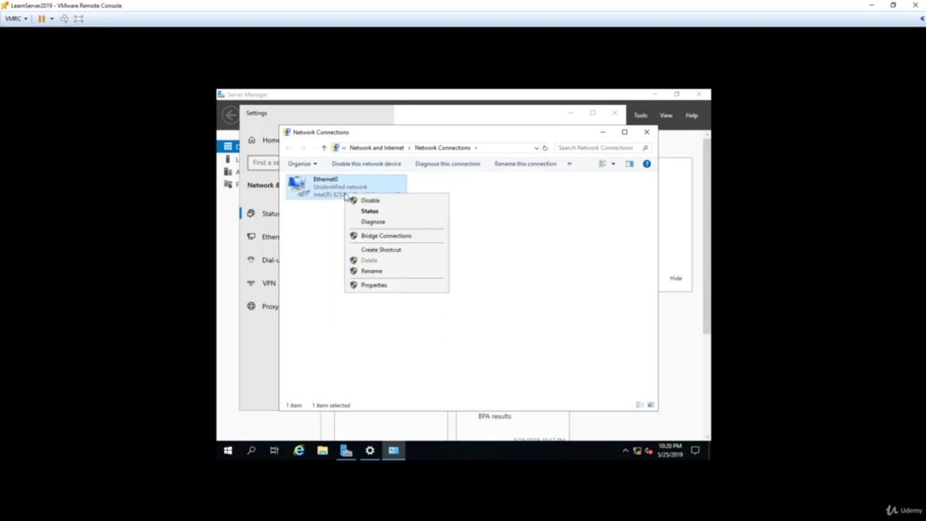
{"action": "left_click", "coordinate": [388, 285]}
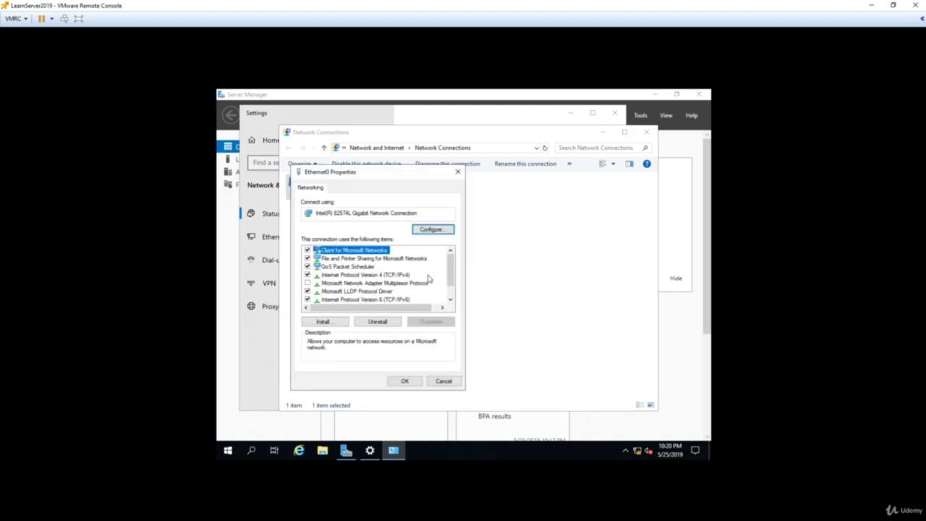
Step: Select Internet Protocol Version 4 (TCP/IPv4) and open its Properties
{"action": "left_click", "coordinate": [387, 283]}
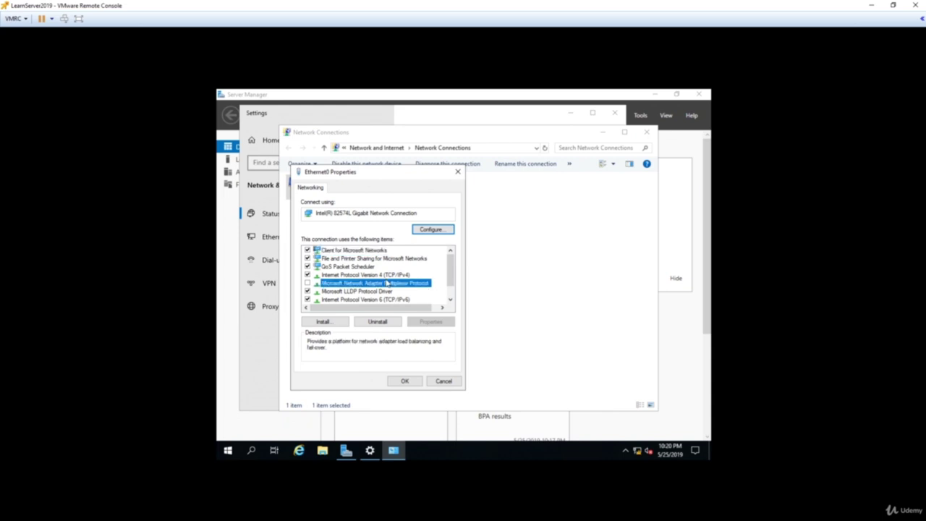
{"action": "left_click", "coordinate": [385, 276]}
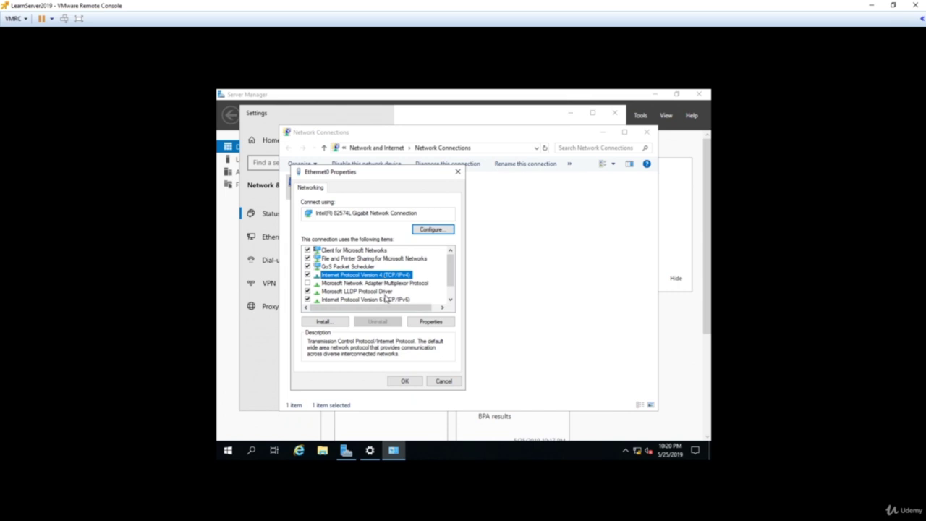
{"action": "left_click", "coordinate": [385, 300]}
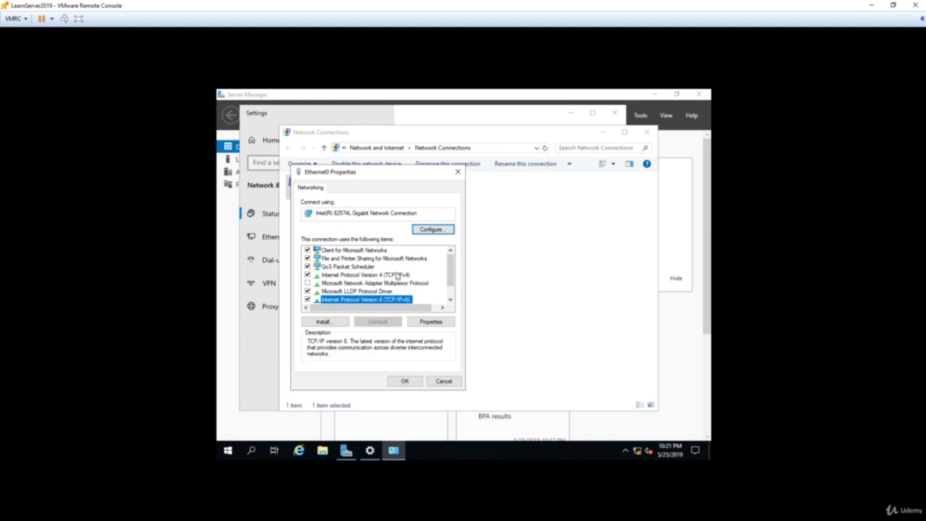
{"action": "left_click", "coordinate": [395, 279]}
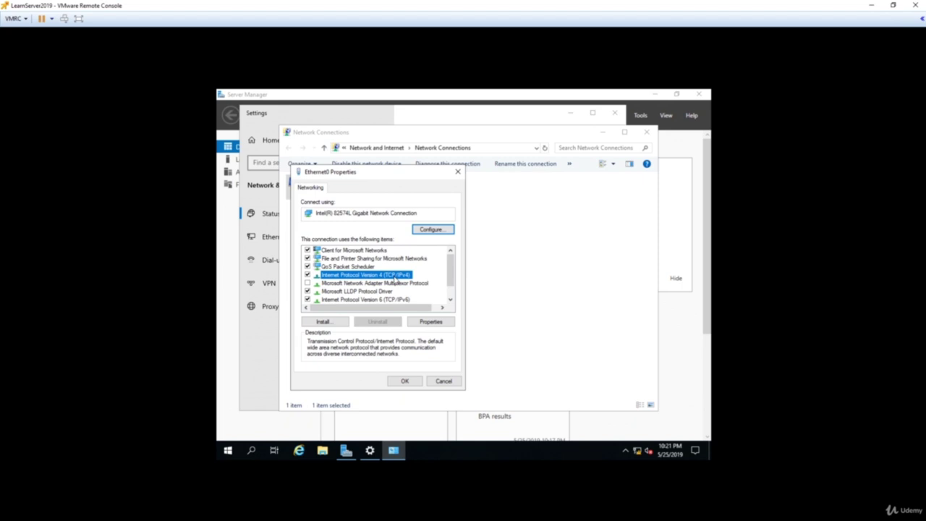
{"action": "left_click", "coordinate": [425, 326]}
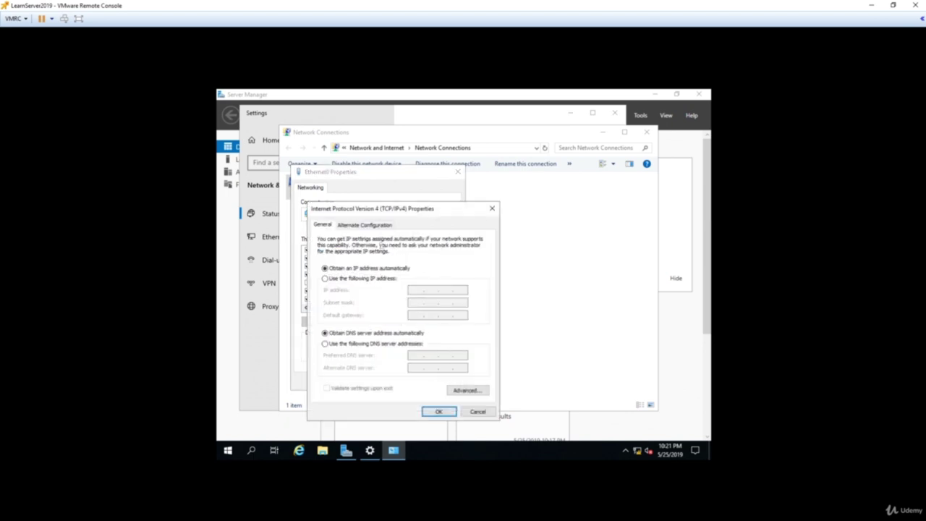
Step: Set Ethernet0 to static IP 192.168.10.100, mask 255.255.255.0, gateway 192.168.10.1
{"action": "left_click_drag", "start_coordinate": [375, 210], "coordinate": [383, 176]}
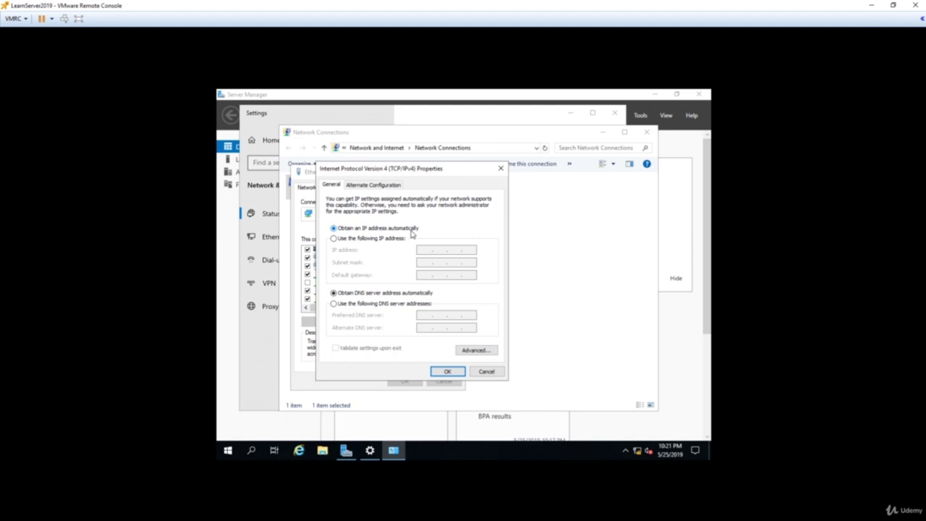
{"action": "left_click", "coordinate": [353, 240]}
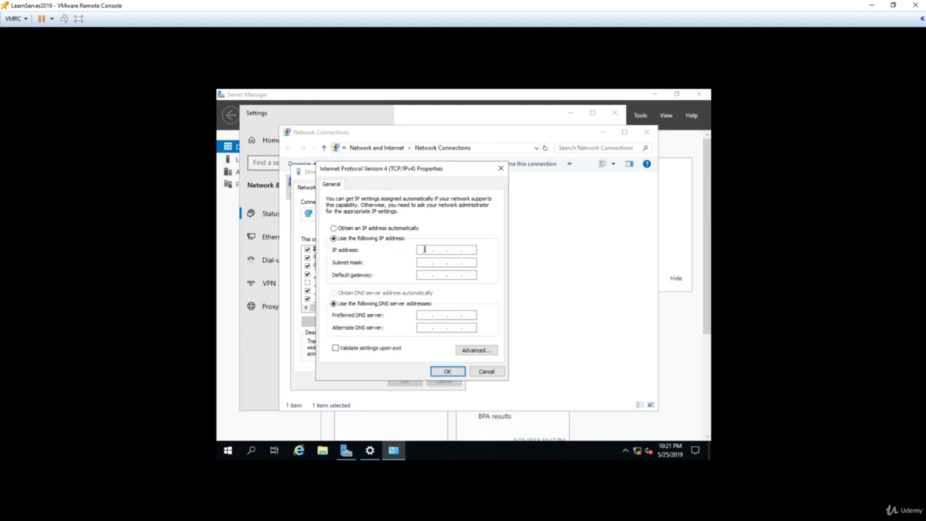
{"action": "left_click", "coordinate": [425, 249]}
{"action": "type", "text": "192 . 168 . 10 . 100"}
{"action": "key", "text": "Tab"}
{"action": "left_click", "coordinate": [430, 262]}
{"action": "left_click", "coordinate": [425, 274]}
{"action": "type", "text": "192168101"}
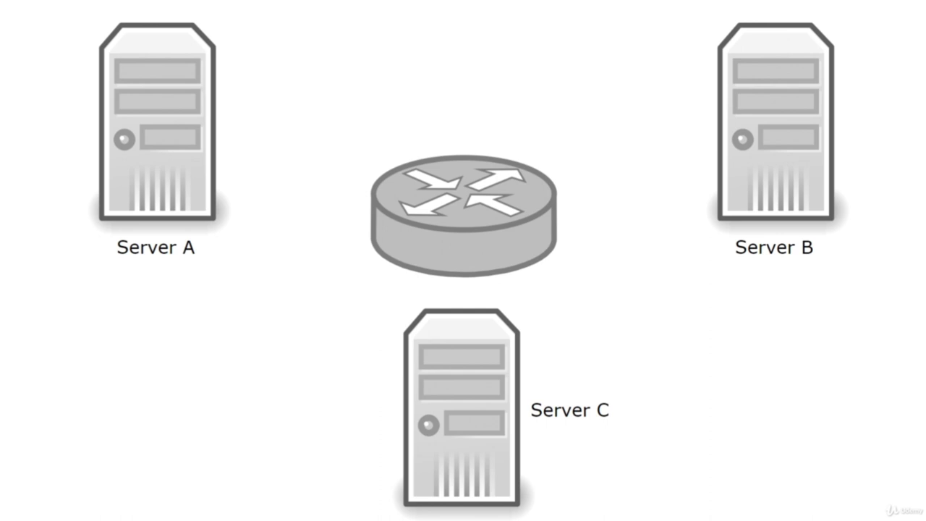
Step: Advance the Server A, B and C router diagram slide to its next animation
{"action": "key", "text": "Right"}
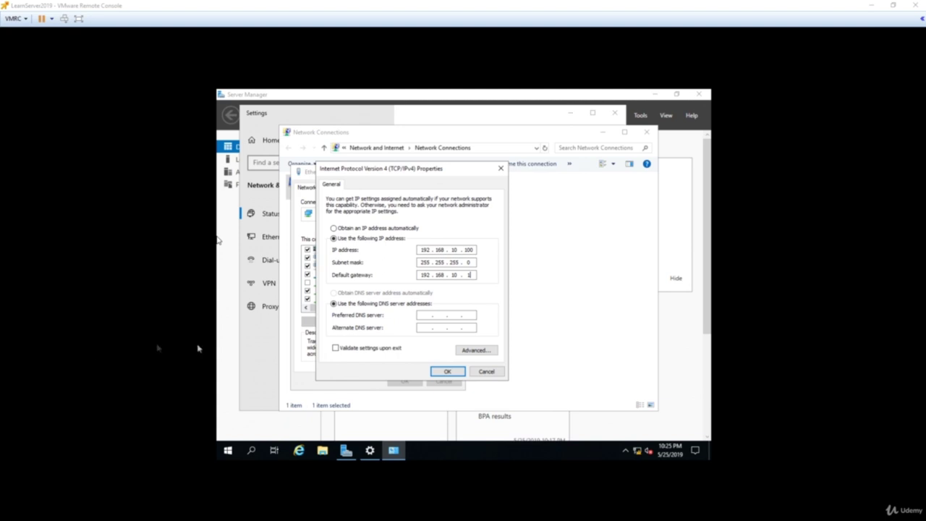
Step: Add DNS servers 8.8.8.8 and 8.8.4.4, save the IPv4 settings, and decline network discovery
{"action": "left_click", "coordinate": [425, 316]}
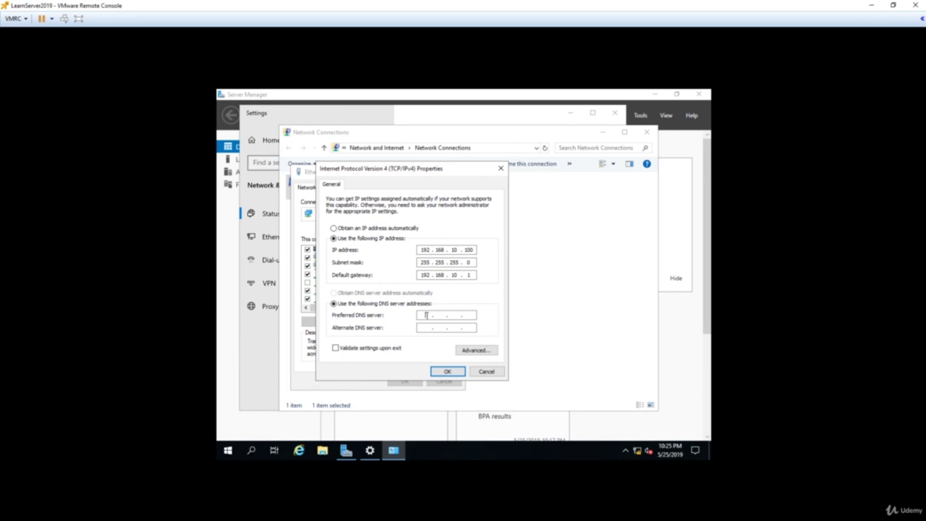
{"action": "type", "text": "8"}
{"action": "type", "text": ".8.8"}
{"action": "type", "text": "8"}
{"action": "type", "text": "8.8.4.4"}
{"action": "left_click", "coordinate": [456, 372]}
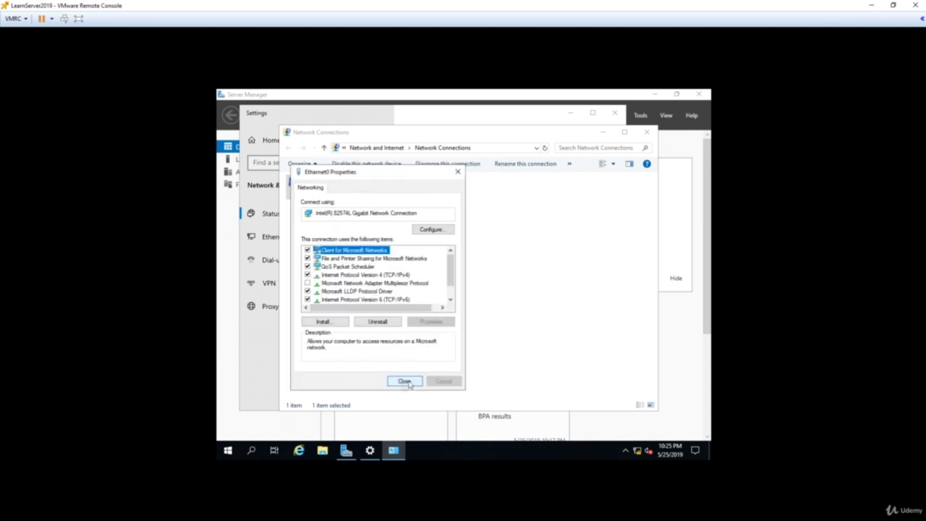
{"action": "left_click", "coordinate": [405, 381]}
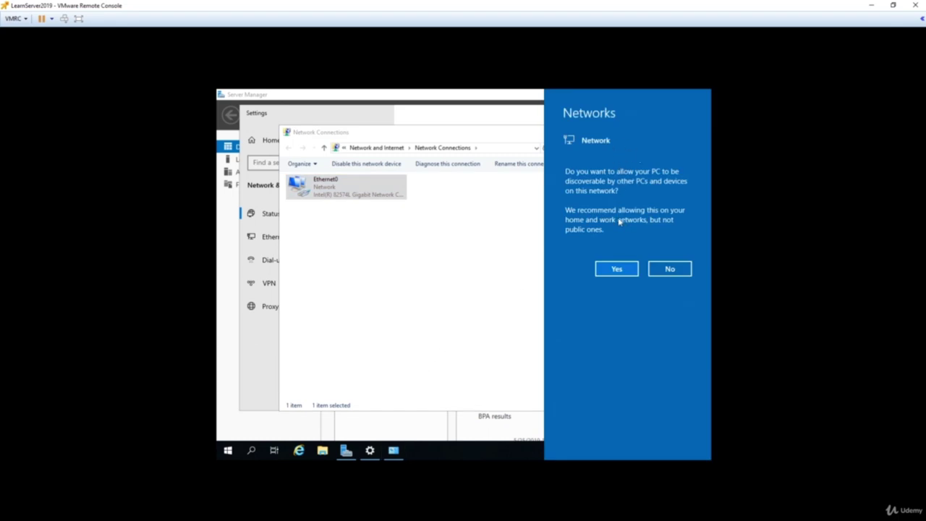
{"action": "left_click", "coordinate": [680, 275]}
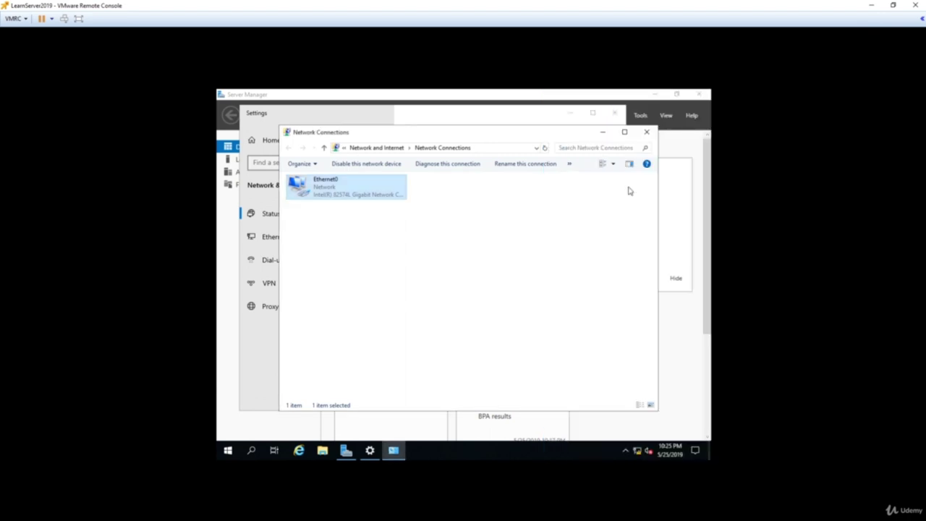
{"action": "left_click", "coordinate": [236, 452]}
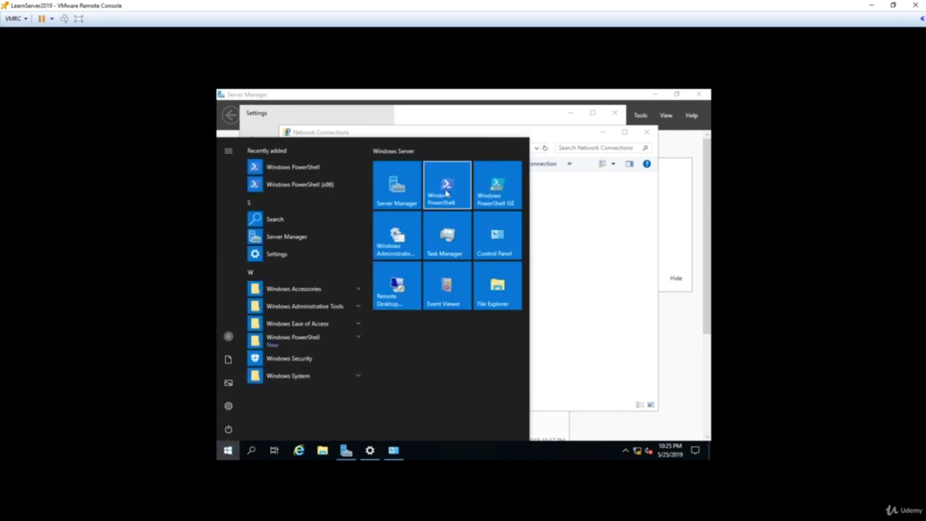
Step: Start Windows PowerShell as administrator from its Start tile via More > Run as administrator, then focus the console
{"action": "right_click", "coordinate": [446, 192]}
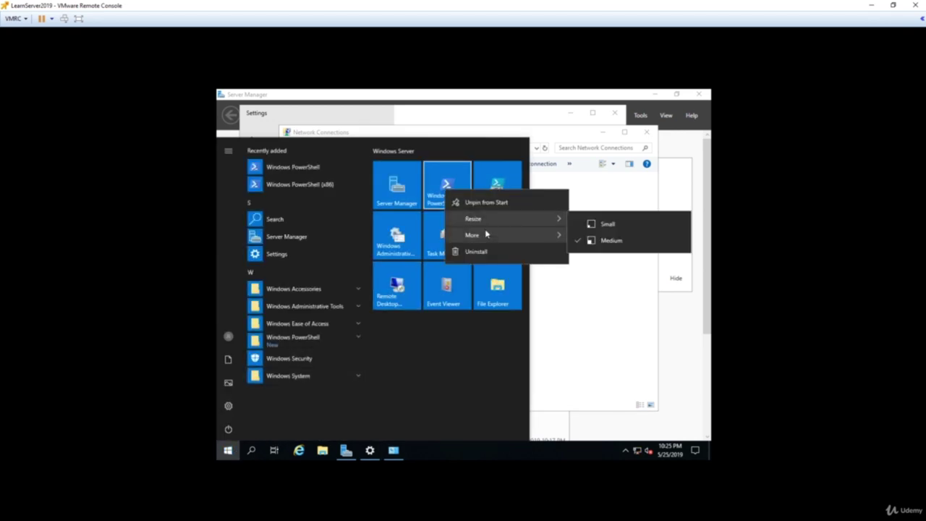
{"action": "mouse_move", "coordinate": [486, 234]}
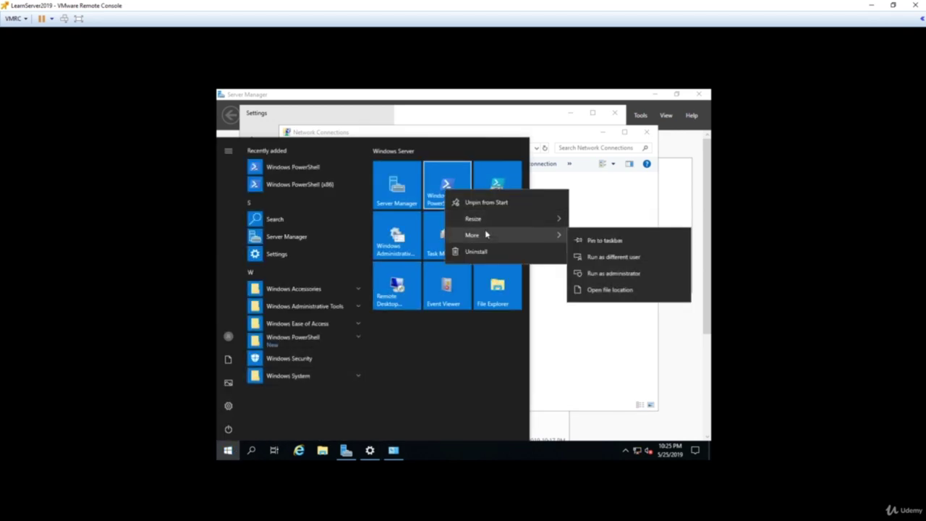
{"action": "left_click", "coordinate": [609, 274]}
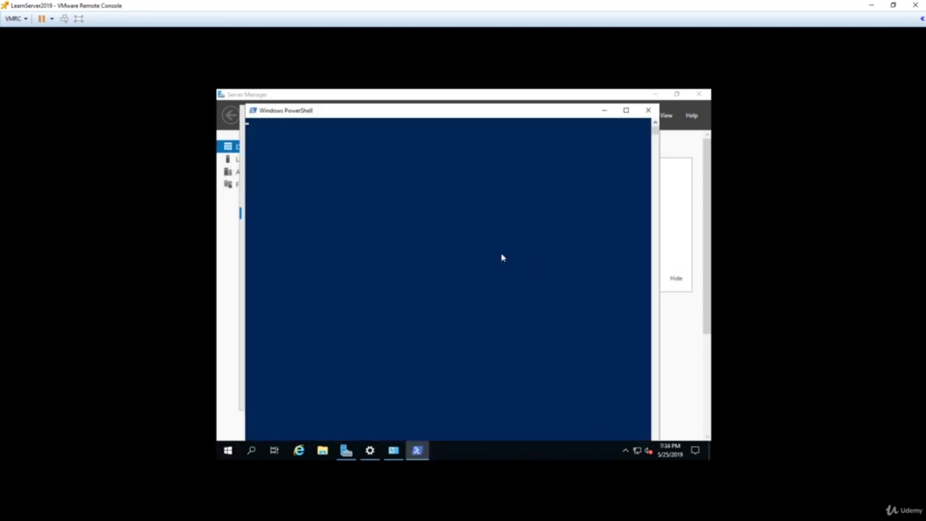
{"action": "left_click", "coordinate": [449, 230]}
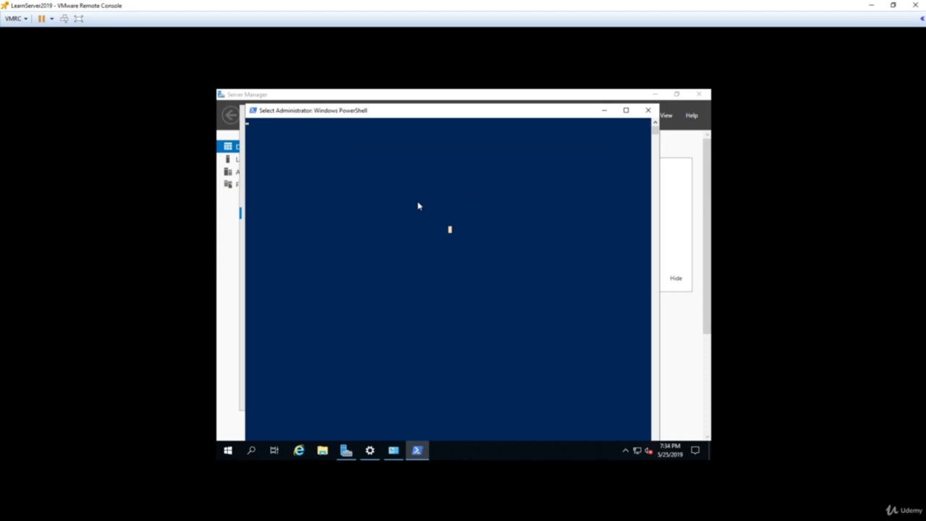
Step: Ping 8.8.8.8 and then google.com from the administrator PowerShell console
{"action": "key", "text": "Escape"}
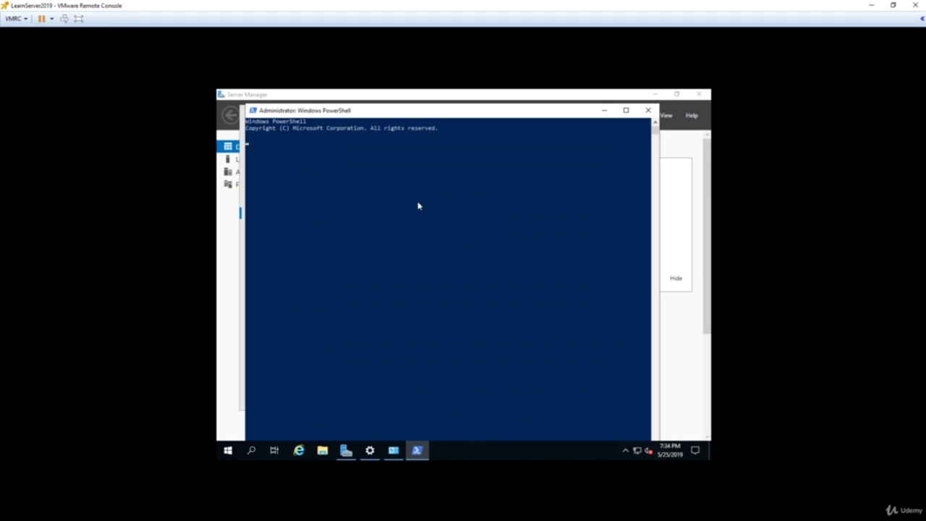
{"action": "type", "text": "ping ping"}
{"action": "key", "text": "BackSpace"}
{"action": "key", "text": "BackSpace"}
{"action": "key", "text": "BackSpace"}
{"action": "key", "text": "BackSpace"}
{"action": "key", "text": "BackSpace"}
{"action": "key", "text": "BackSpace"}
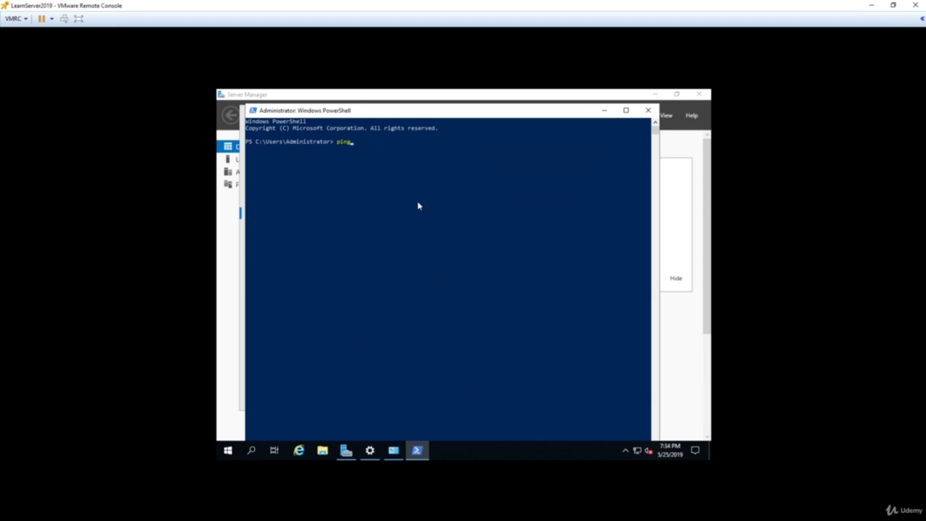
{"action": "type", "text": "8.8.8.8"}
{"action": "key", "text": "Return"}
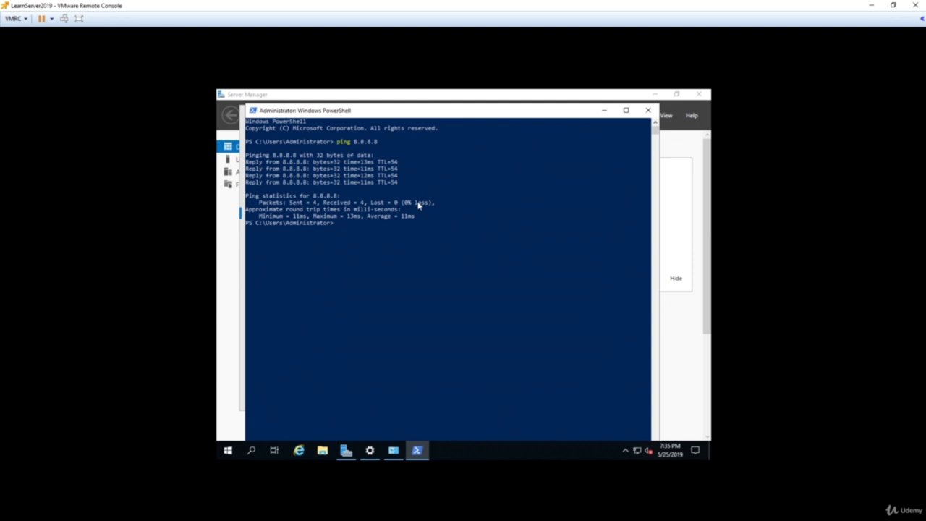
{"action": "type", "text": "ping google.com"}
{"action": "key", "text": "Return"}
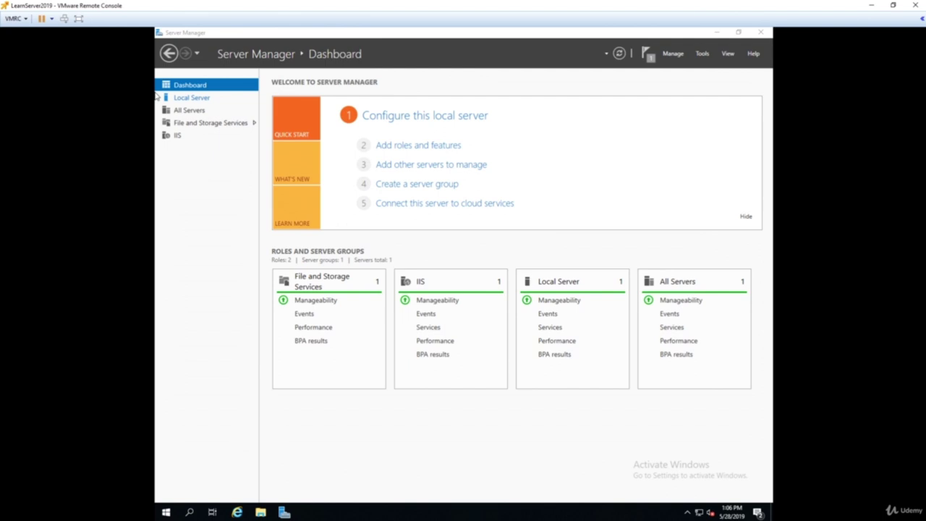
Step: Allow remote connections to LearnServer2019 in System Properties, acknowledging the firewall exception notice
{"action": "left_click", "coordinate": [180, 98]}
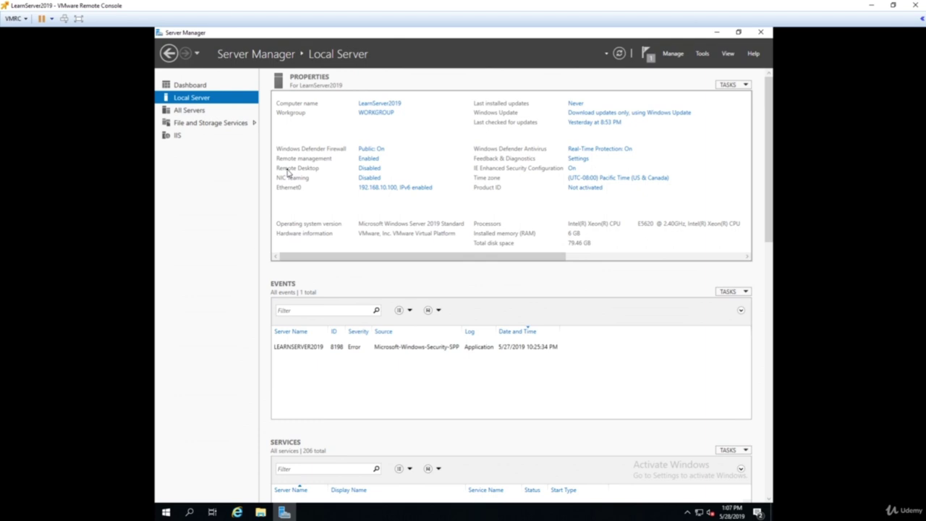
{"action": "left_click", "coordinate": [369, 169]}
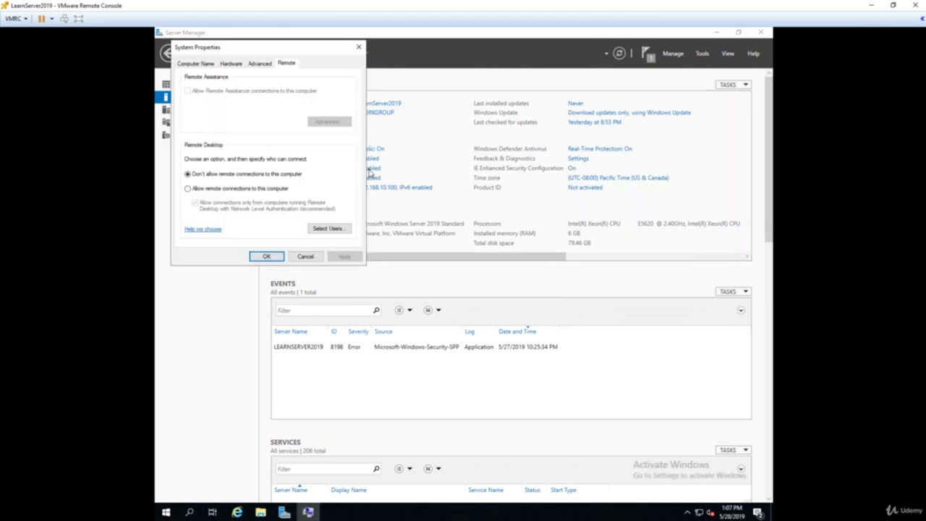
{"action": "left_click_drag", "start_coordinate": [235, 50], "coordinate": [316, 92]}
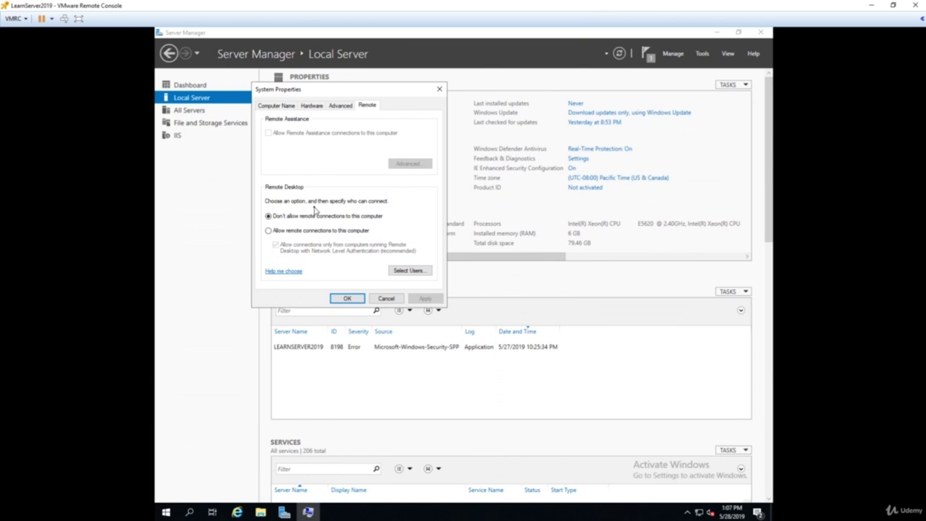
{"action": "left_click", "coordinate": [288, 232]}
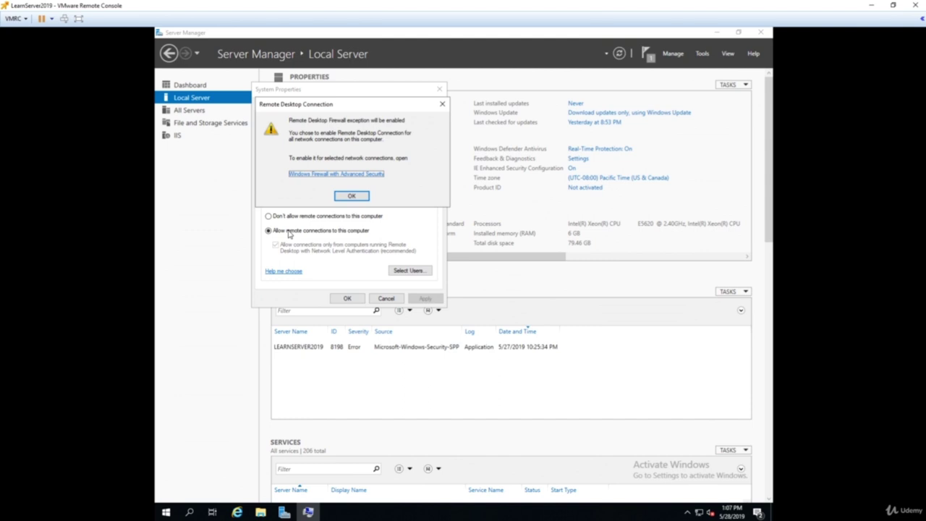
{"action": "left_click", "coordinate": [351, 196]}
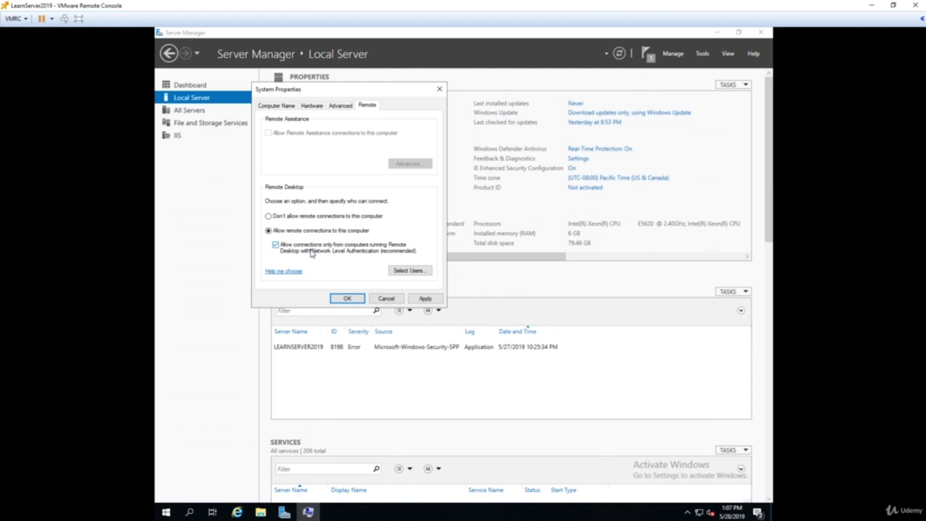
Step: Cancel out of the Remote Desktop Users list and close System Properties with OK
{"action": "left_click", "coordinate": [415, 272]}
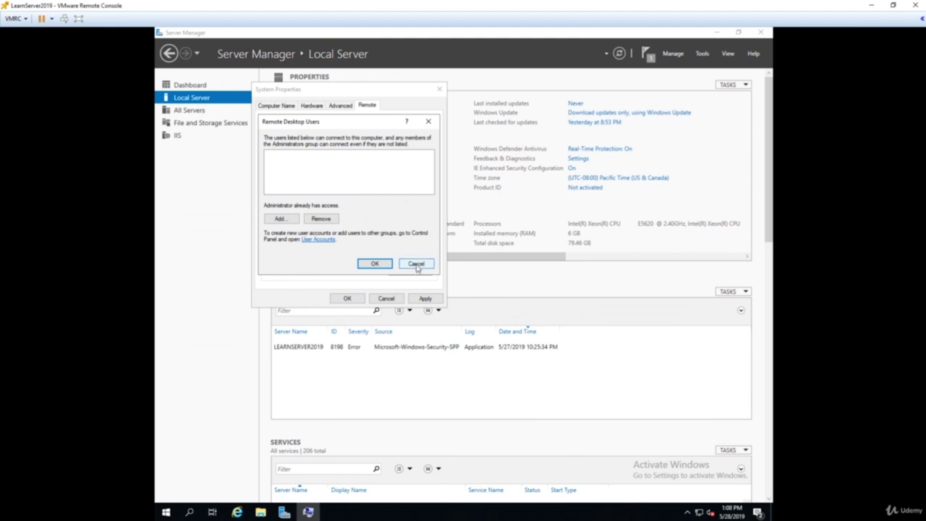
{"action": "left_click", "coordinate": [416, 264]}
{"action": "left_click", "coordinate": [345, 298]}
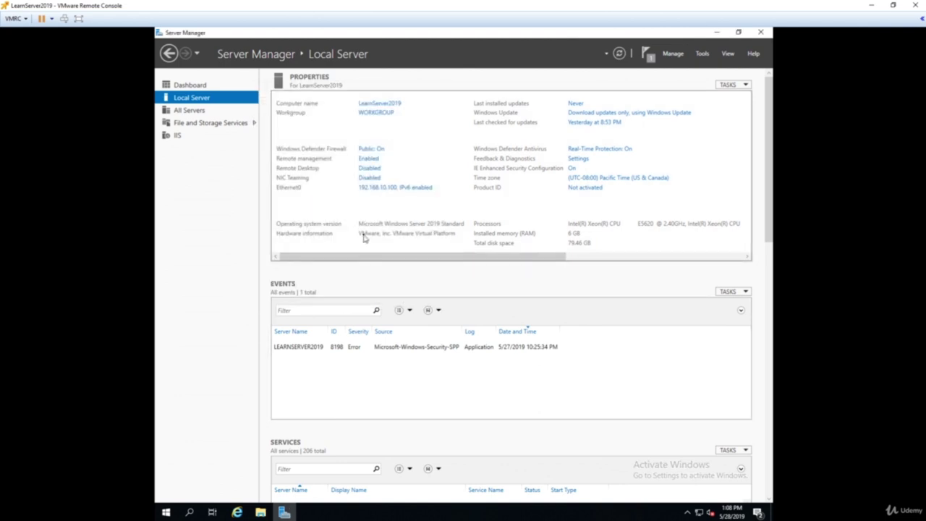
Step: Confirm Remote Desktop is allowed with OK and launch the firewall console from a 'fire' search
{"action": "left_click", "coordinate": [371, 170]}
{"action": "left_click", "coordinate": [291, 282]}
{"action": "key", "text": "super"}
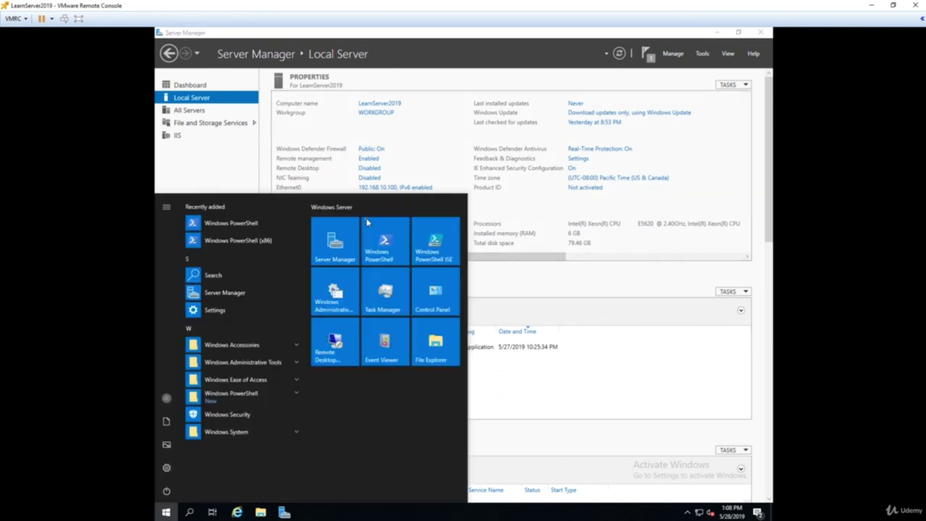
{"action": "type", "text": "fire"}
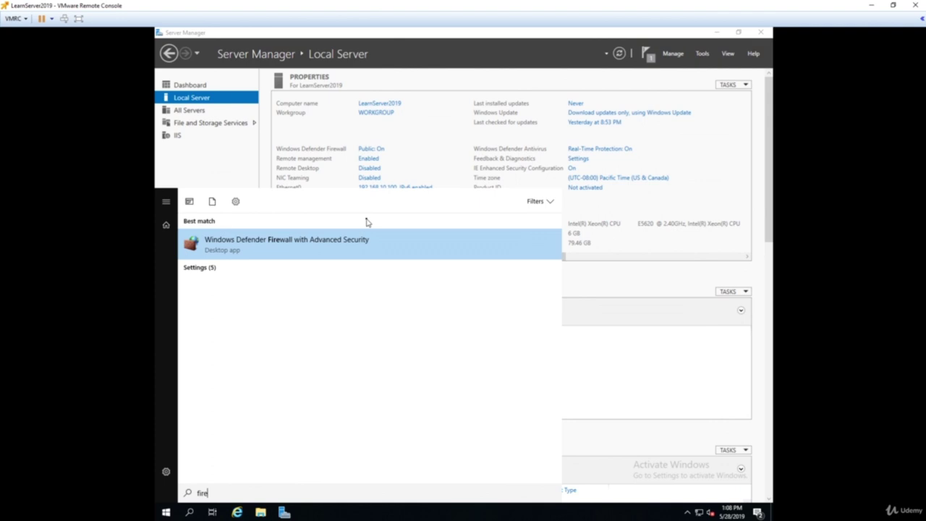
{"action": "key", "text": "Return"}
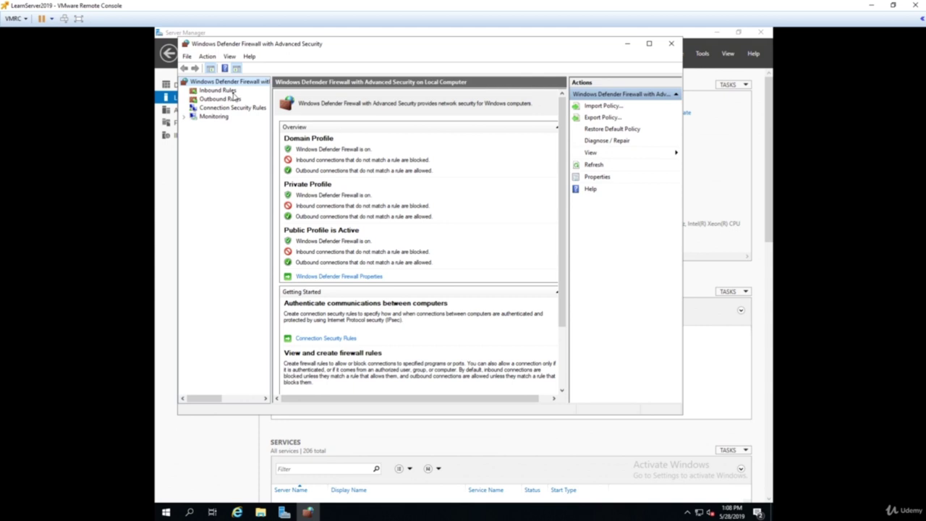
Step: Check that the three Remote Desktop inbound rules are enabled, then close the firewall console
{"action": "left_click", "coordinate": [232, 92]}
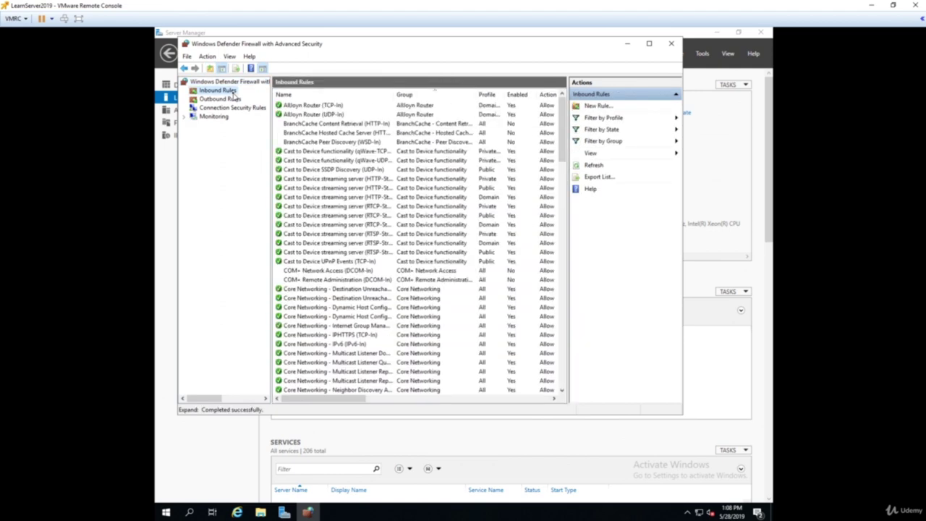
{"action": "scroll", "coordinate": [361, 226], "scroll_direction": "down", "scroll_amount": 10}
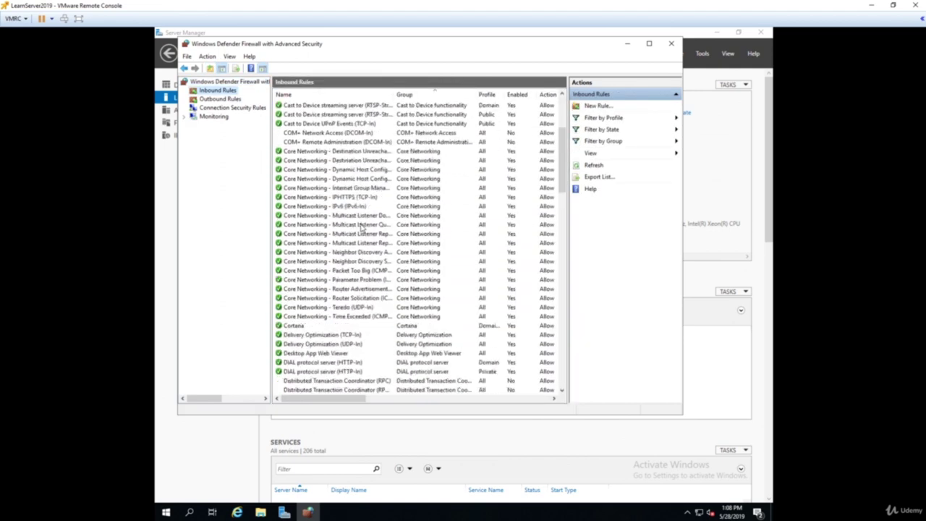
{"action": "scroll", "coordinate": [361, 226], "scroll_direction": "down", "scroll_amount": 9}
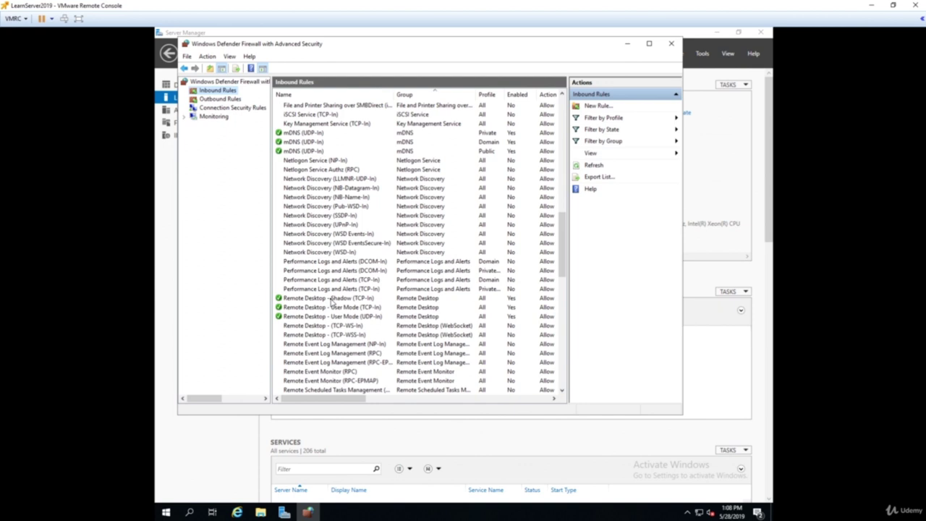
{"action": "left_click", "coordinate": [331, 299]}
{"action": "left_click", "coordinate": [327, 316], "text": "shift"}
{"action": "right_click", "coordinate": [328, 319]}
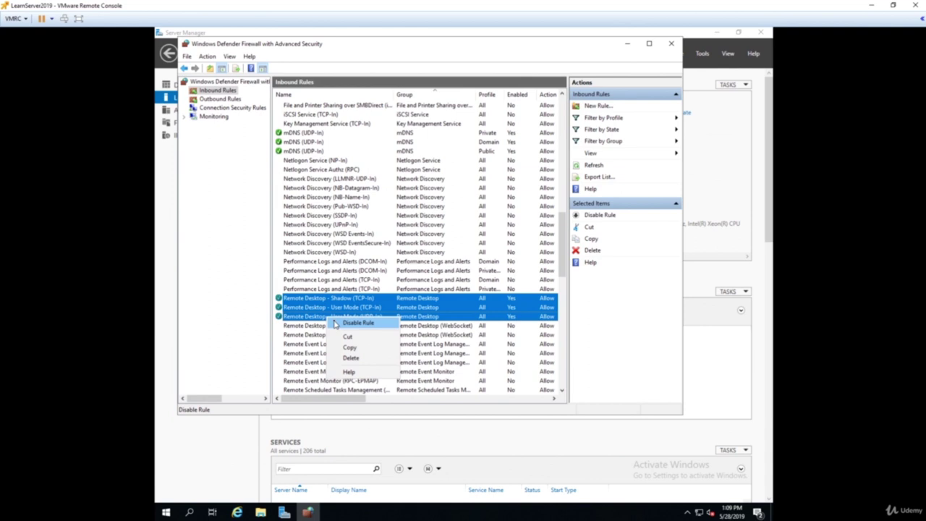
{"action": "left_click", "coordinate": [307, 301]}
{"action": "left_click", "coordinate": [306, 301]}
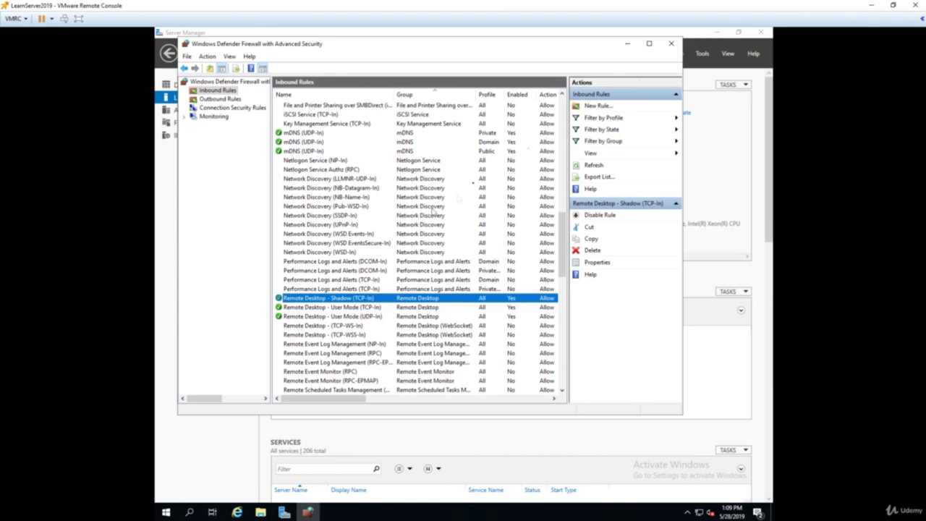
{"action": "left_click", "coordinate": [671, 43]}
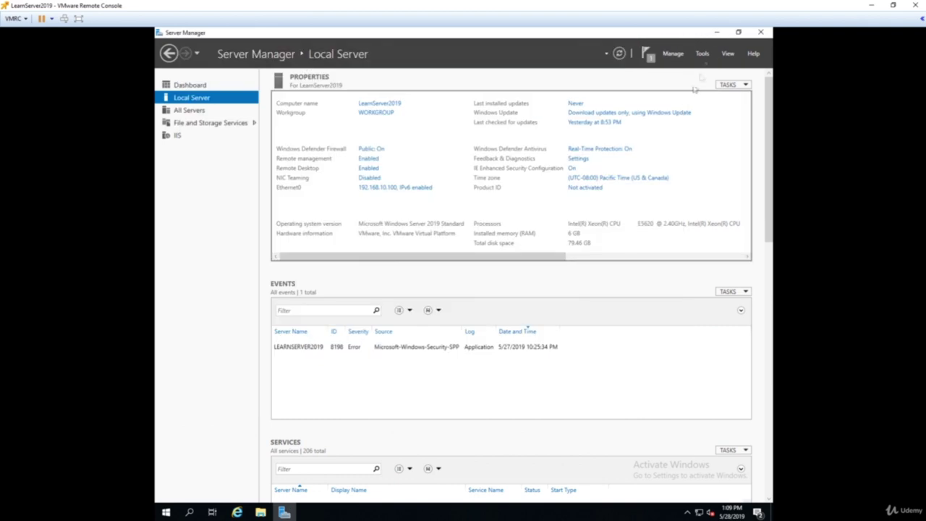
Step: Minimize Server Manager to reveal the desktop and bring up the Start menu
{"action": "left_click", "coordinate": [710, 32]}
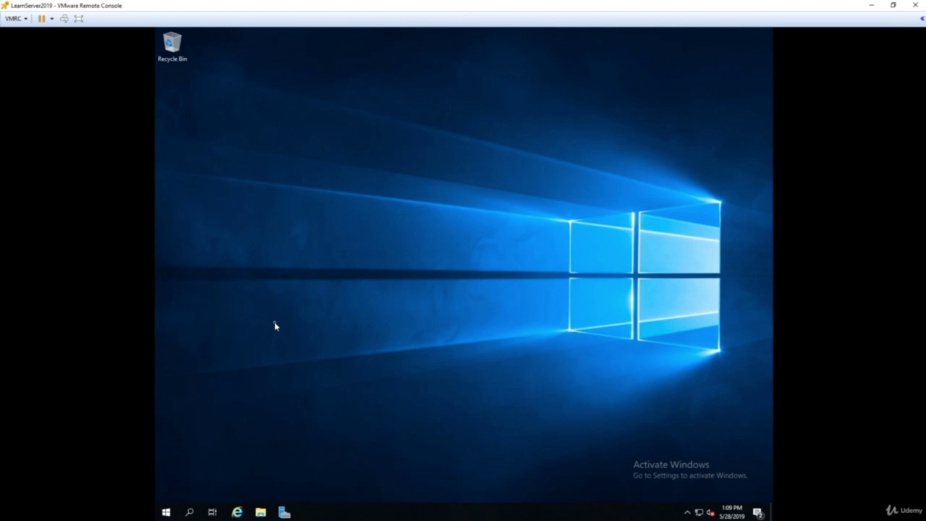
{"action": "left_click", "coordinate": [167, 513]}
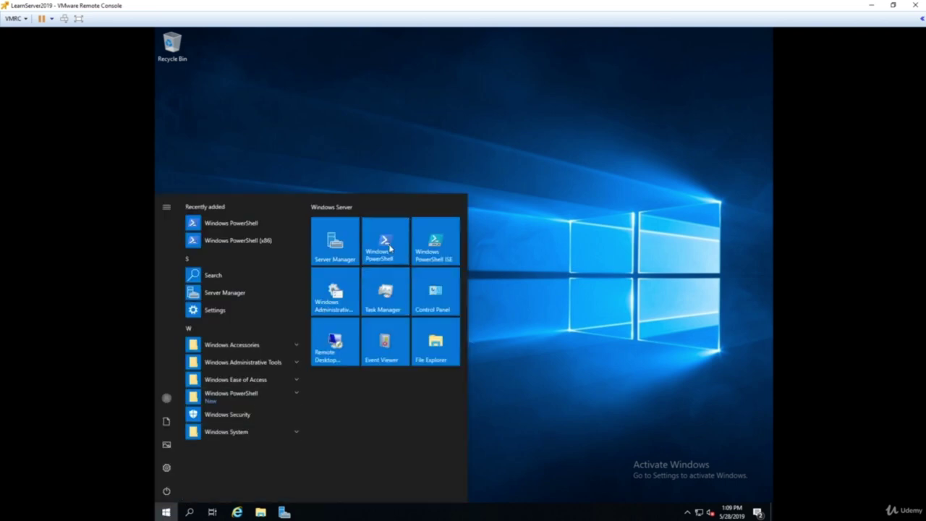
Step: Start PowerShell as Administrator from its tile and run the sconfig command
{"action": "right_click", "coordinate": [390, 254]}
{"action": "left_click", "coordinate": [419, 350]}
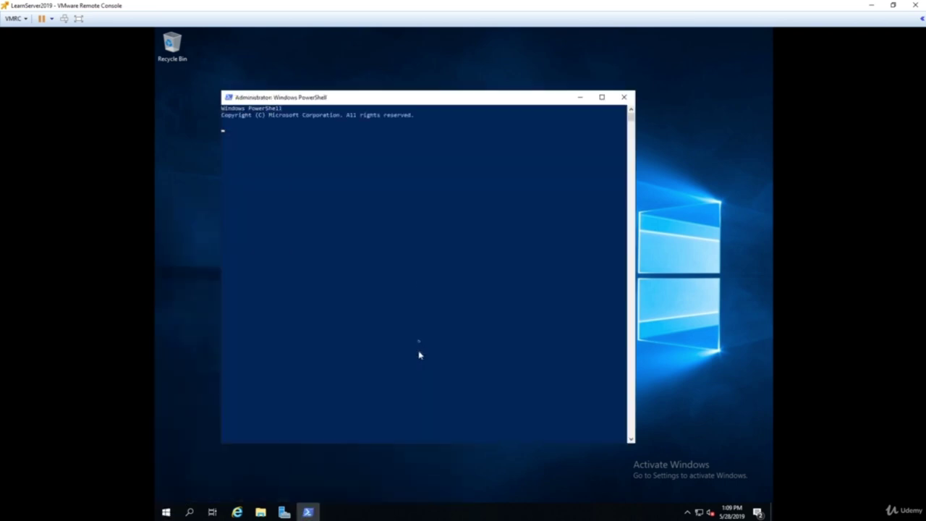
{"action": "left_click", "coordinate": [405, 251]}
{"action": "key", "text": "Escape"}
{"action": "type", "text": "sconfig"}
{"action": "key", "text": "Return"}
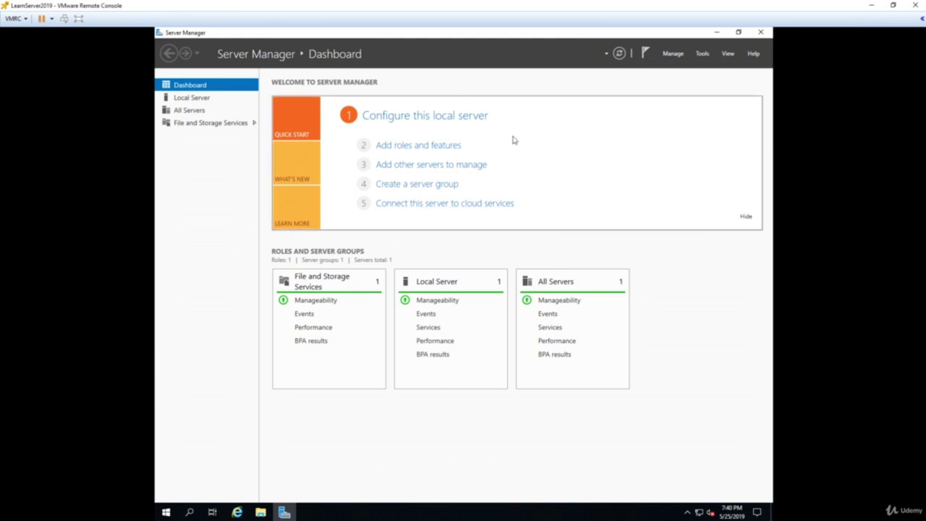
Step: Open Manage > Add Roles and Features, tick Skip this page by default, and continue
{"action": "left_click", "coordinate": [677, 60]}
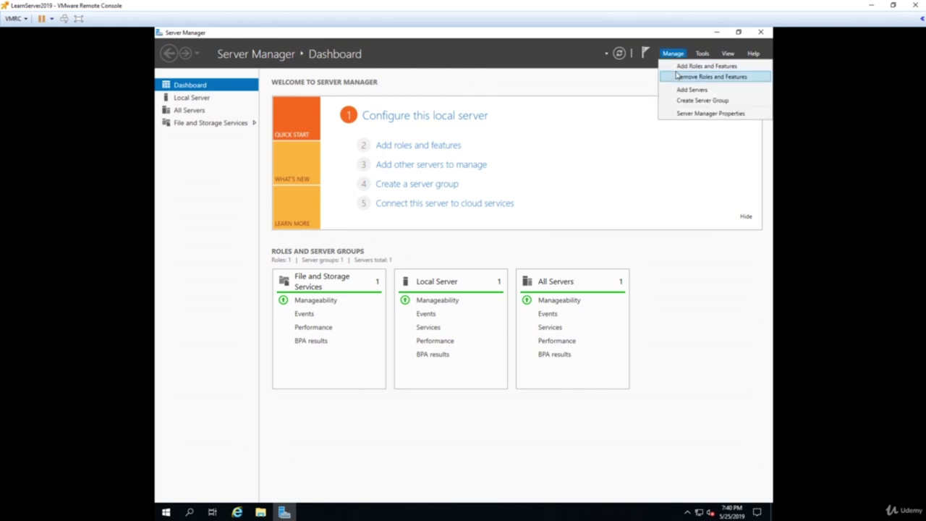
{"action": "left_click", "coordinate": [678, 68]}
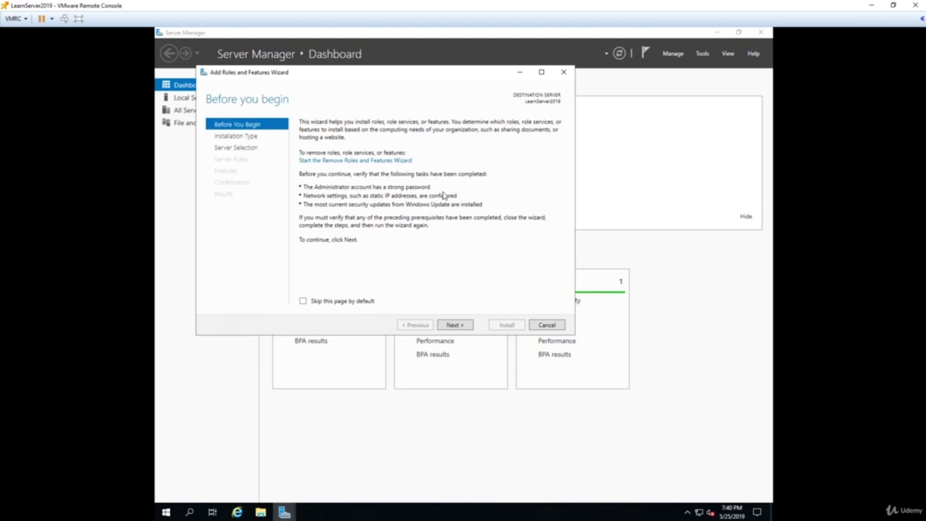
{"action": "left_click", "coordinate": [306, 302]}
{"action": "left_click", "coordinate": [445, 327]}
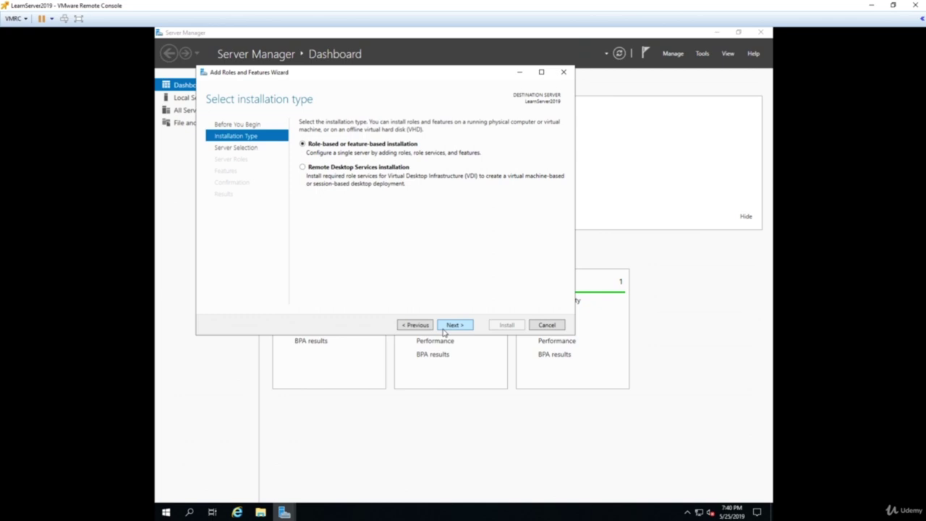
Step: Keep role-based installation on the local server, tick Web Server (IIS) with its management tools, and continue
{"action": "left_click", "coordinate": [454, 325]}
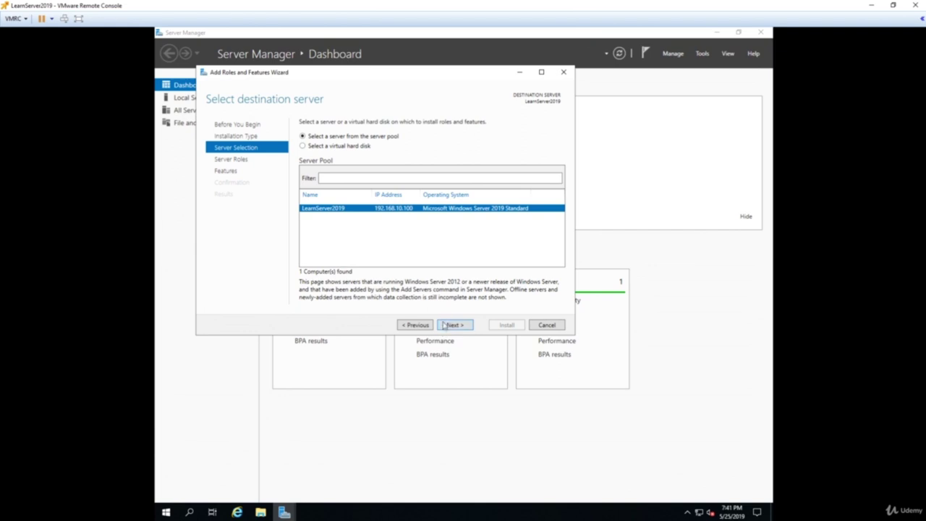
{"action": "left_click", "coordinate": [456, 329]}
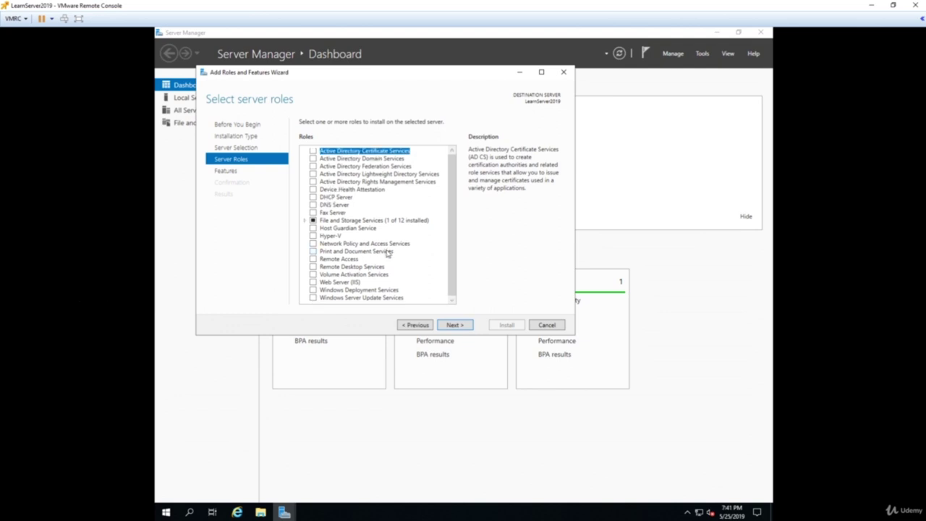
{"action": "left_click", "coordinate": [339, 283]}
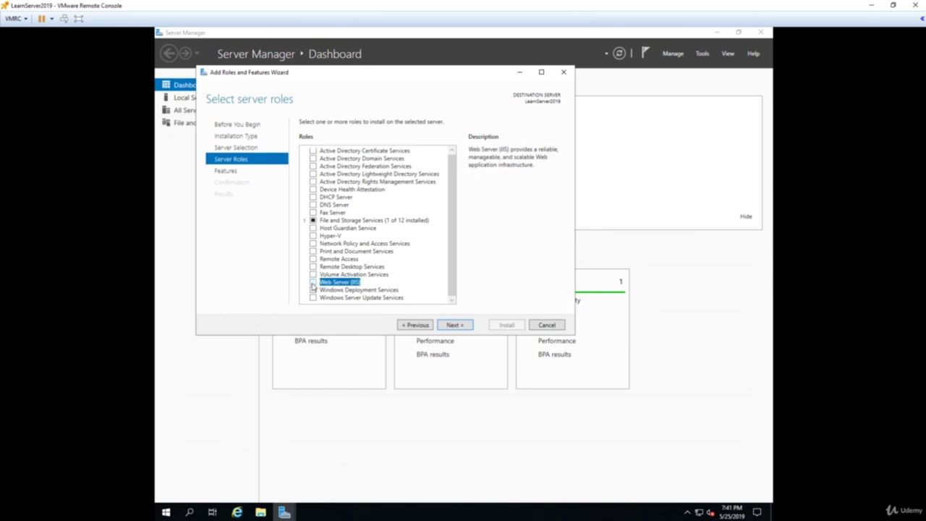
{"action": "left_click", "coordinate": [312, 282]}
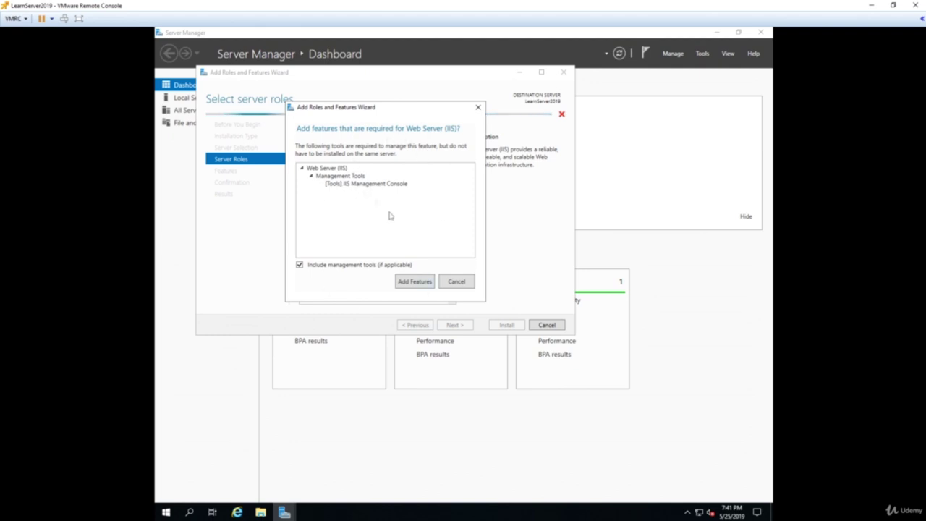
{"action": "left_click", "coordinate": [412, 285]}
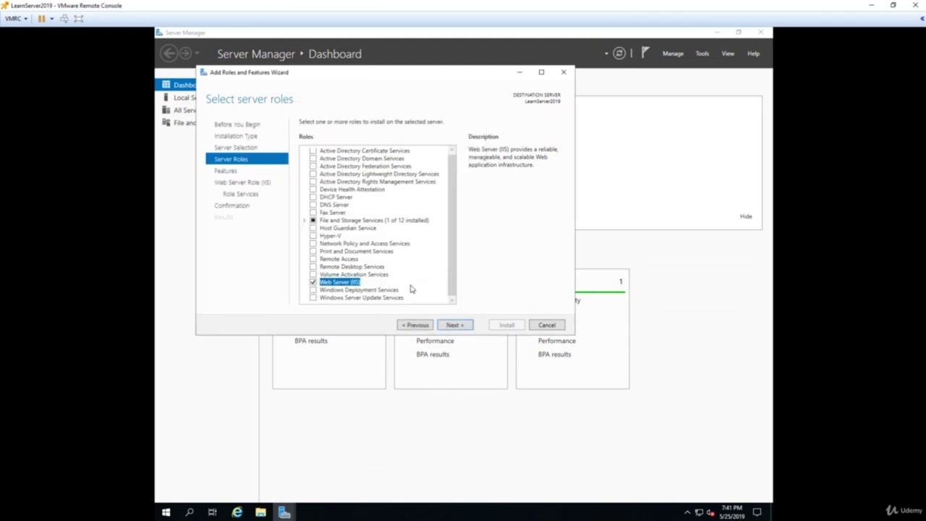
{"action": "left_click", "coordinate": [455, 325]}
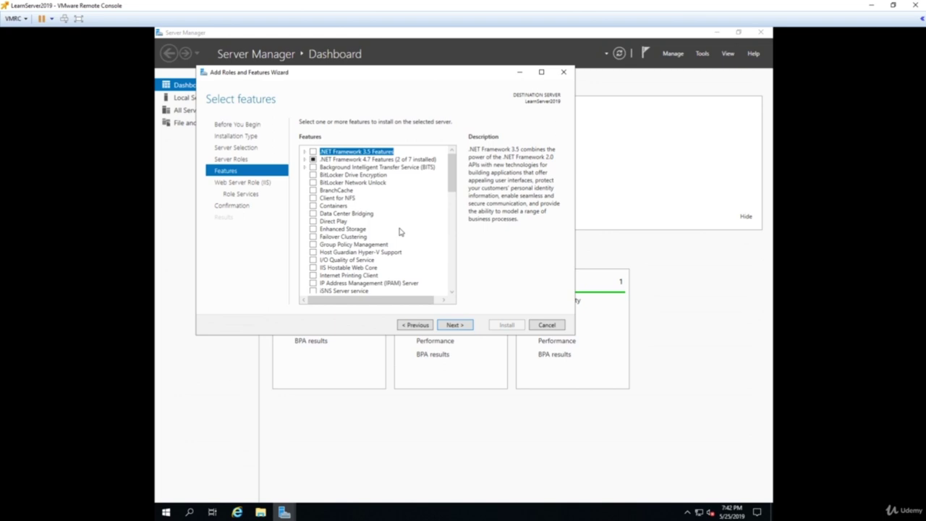
Step: Pass the features page and review the default IIS role services
{"action": "left_click", "coordinate": [454, 325]}
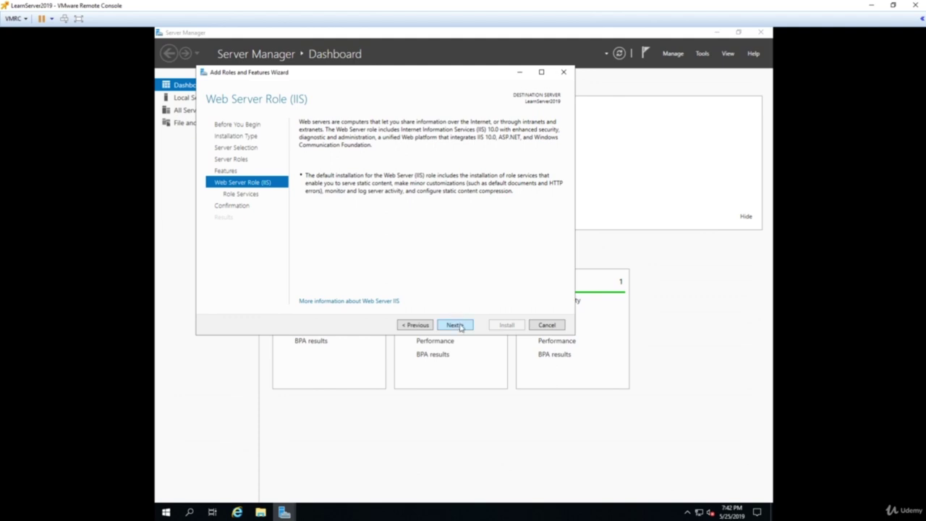
{"action": "left_click", "coordinate": [454, 325]}
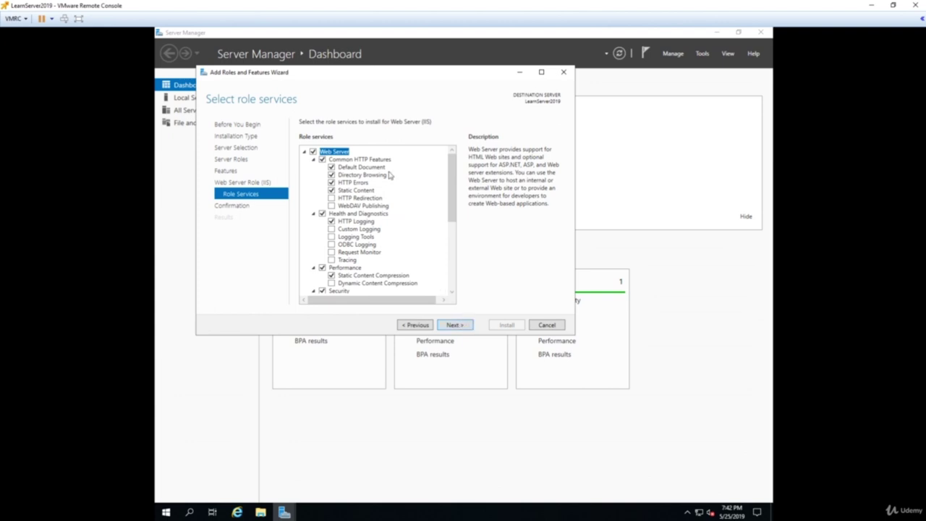
{"action": "scroll", "coordinate": [413, 264], "scroll_direction": "down", "scroll_amount": 2}
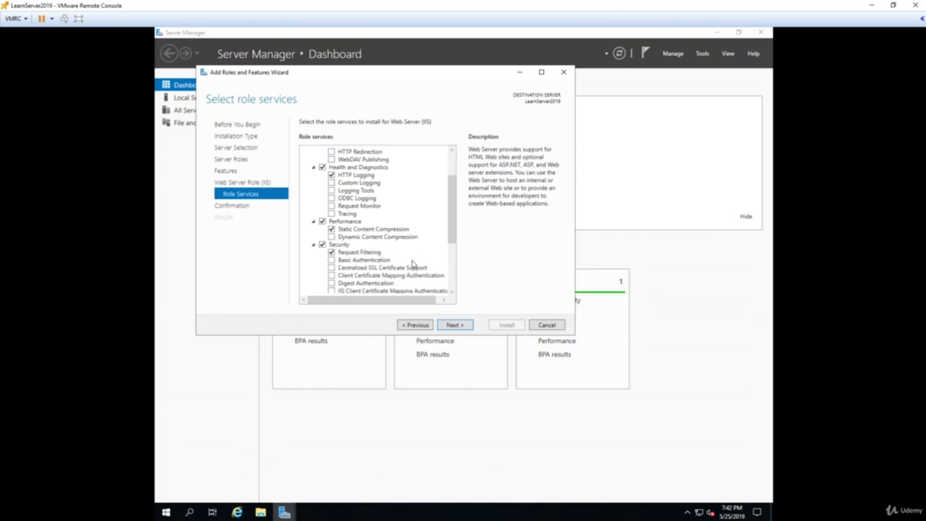
{"action": "scroll", "coordinate": [413, 264], "scroll_direction": "down", "scroll_amount": 4}
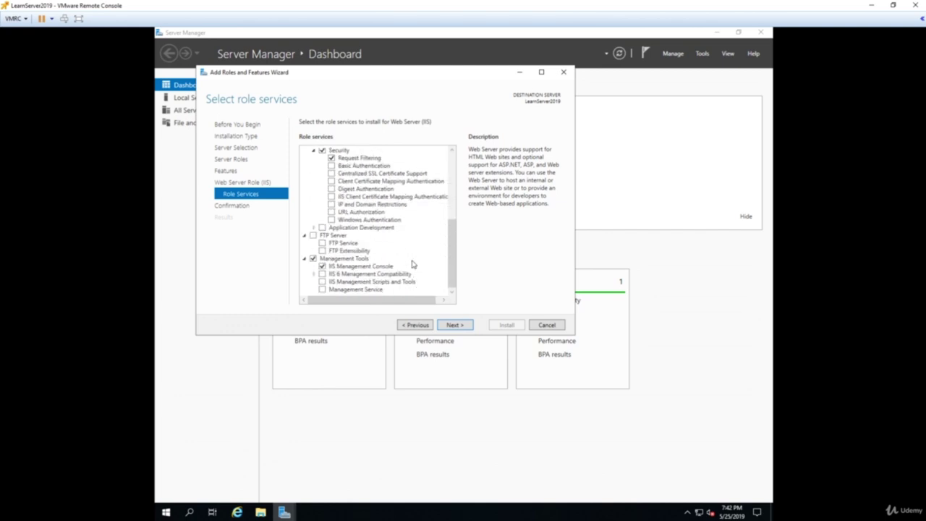
{"action": "scroll", "coordinate": [413, 264], "scroll_direction": "up", "scroll_amount": 6}
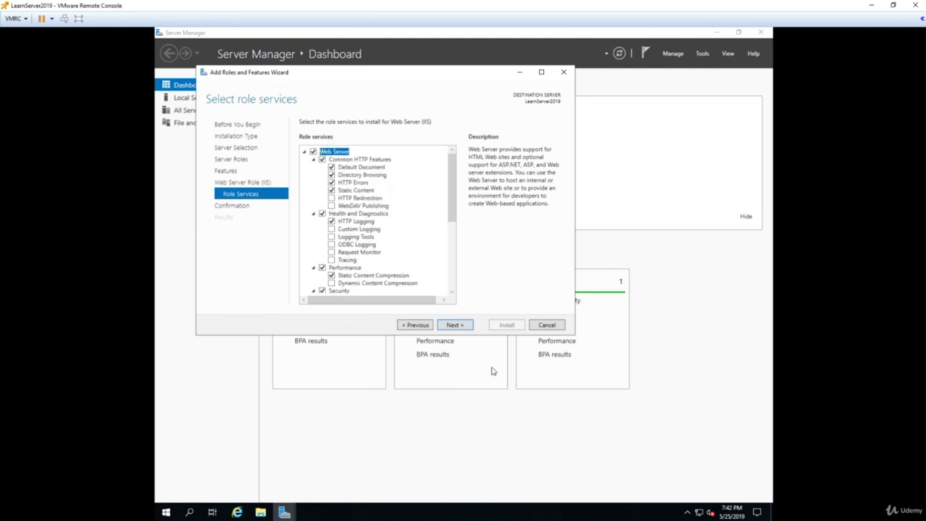
Step: Review the confirmation list and install the Web Server (IIS) role
{"action": "left_click", "coordinate": [456, 325]}
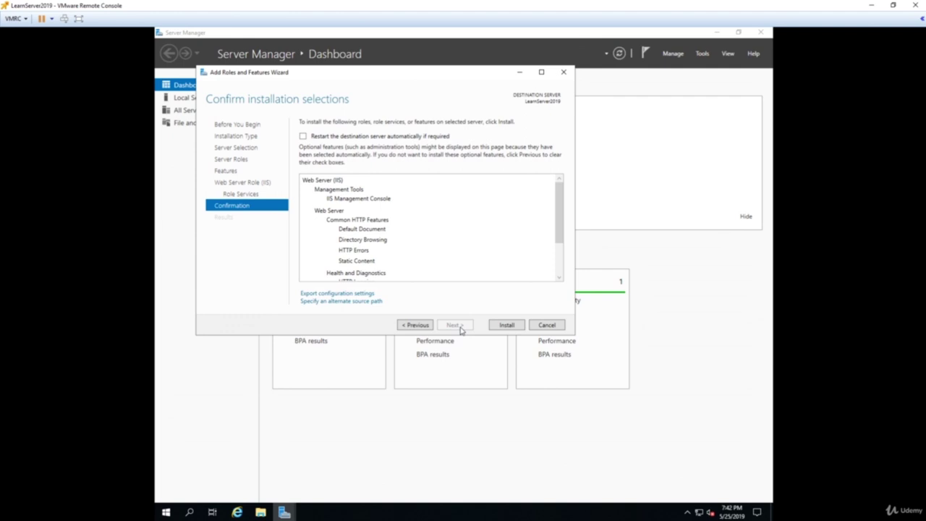
{"action": "scroll", "coordinate": [381, 202], "scroll_direction": "down", "scroll_amount": 2}
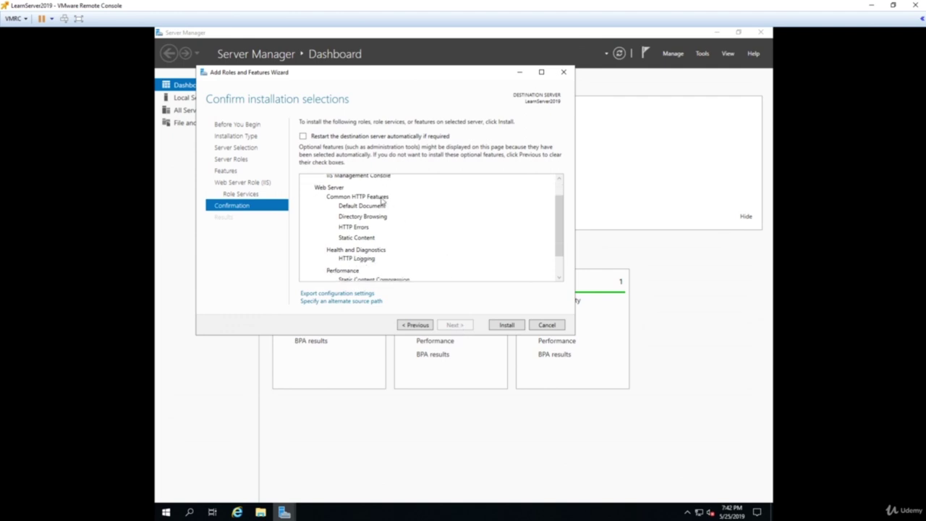
{"action": "scroll", "coordinate": [381, 202], "scroll_direction": "up", "scroll_amount": 2}
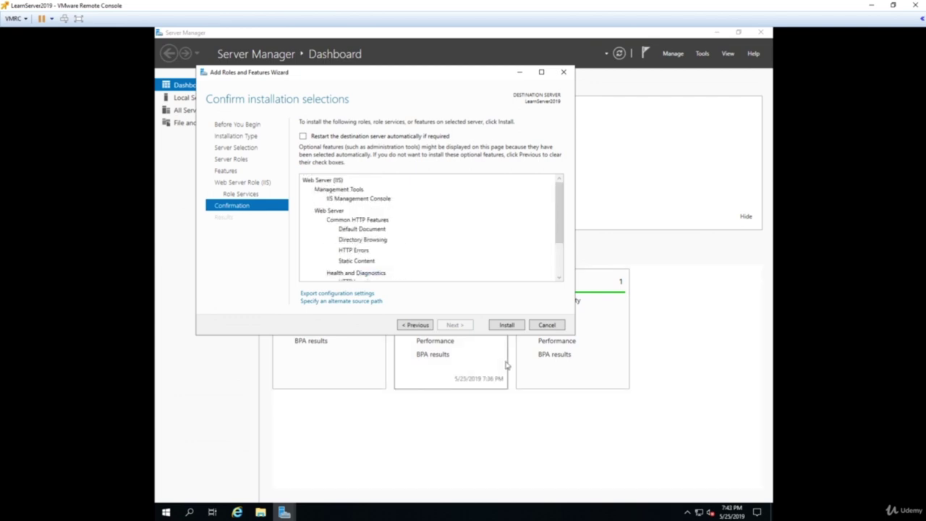
{"action": "left_click", "coordinate": [506, 326]}
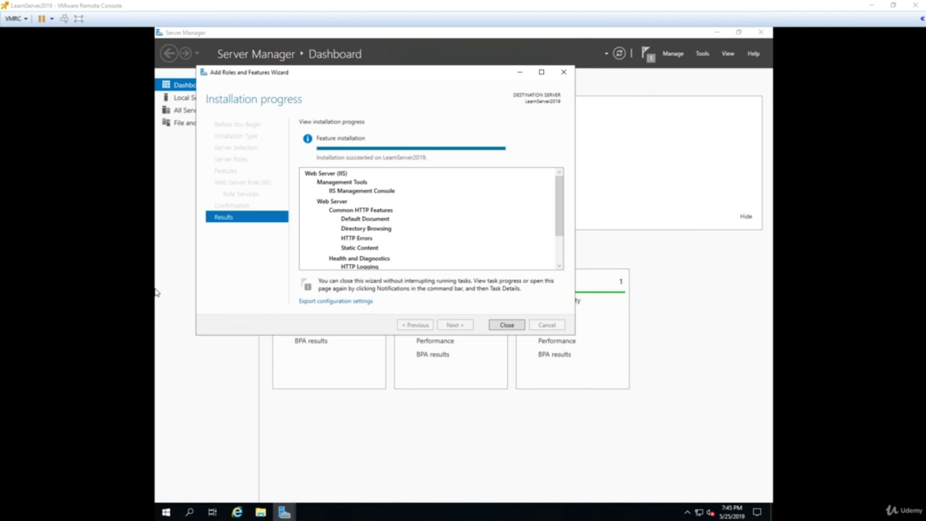
Step: Close the wizard after Installation succeeded and open the Start menu
{"action": "left_click", "coordinate": [507, 324]}
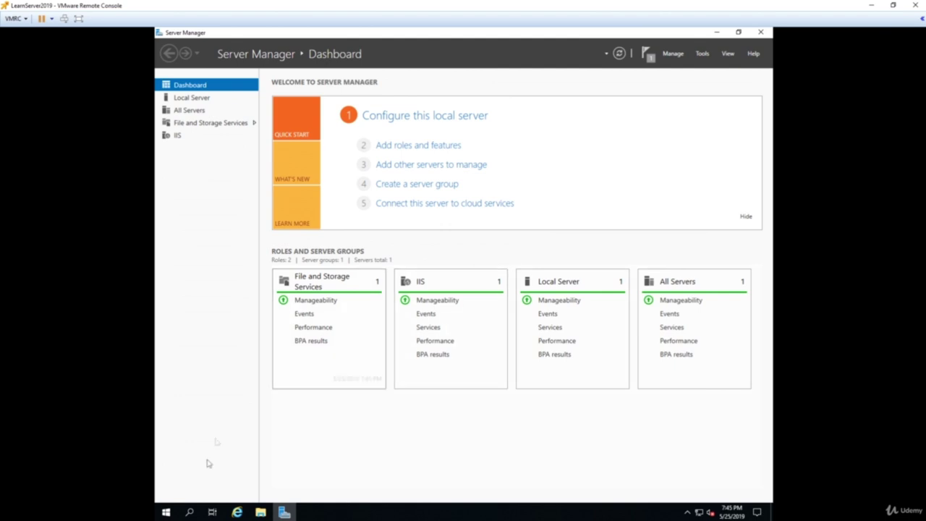
{"action": "left_click", "coordinate": [166, 511]}
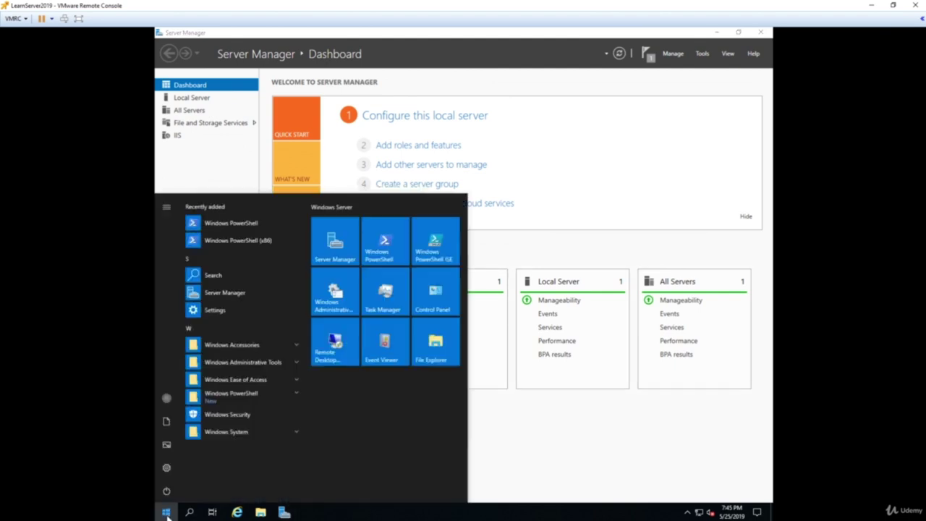
Step: Launch Windows PowerShell as administrator from its Start menu tile's More menu
{"action": "right_click", "coordinate": [381, 241]}
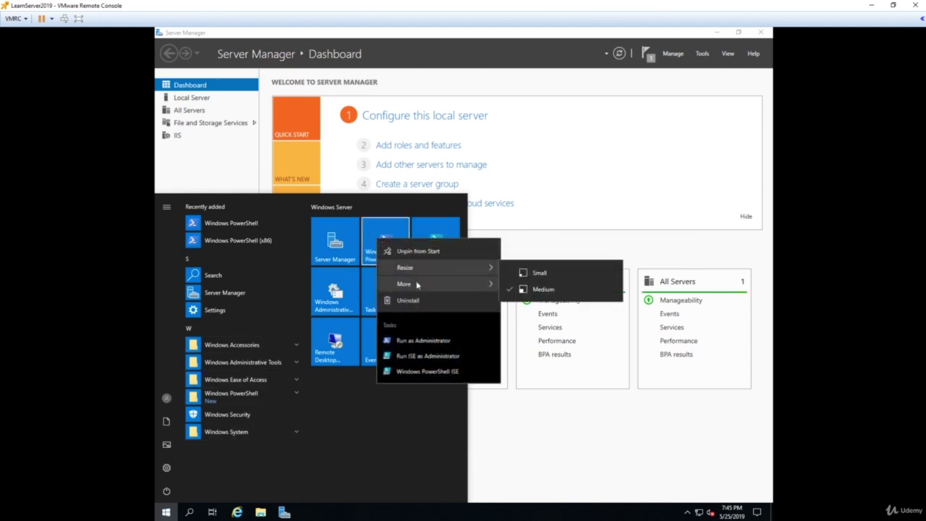
{"action": "mouse_move", "coordinate": [417, 284]}
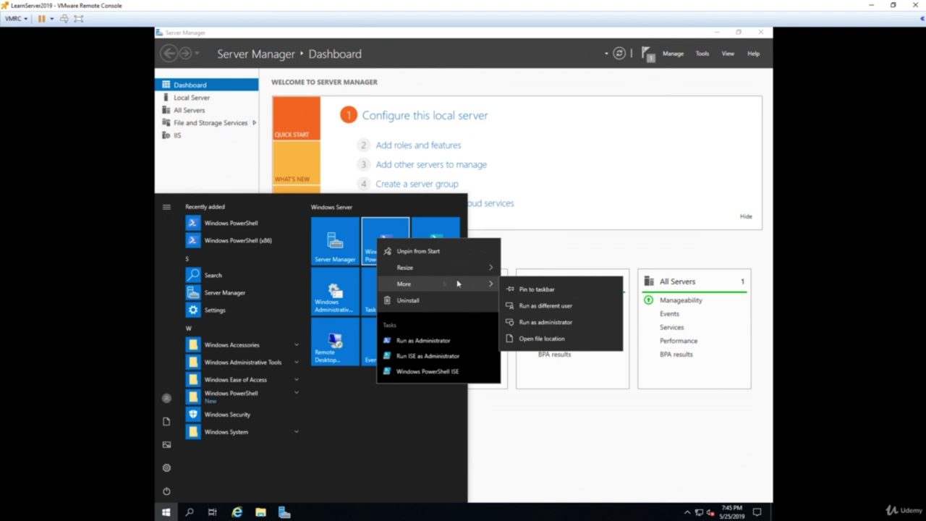
{"action": "left_click", "coordinate": [545, 322]}
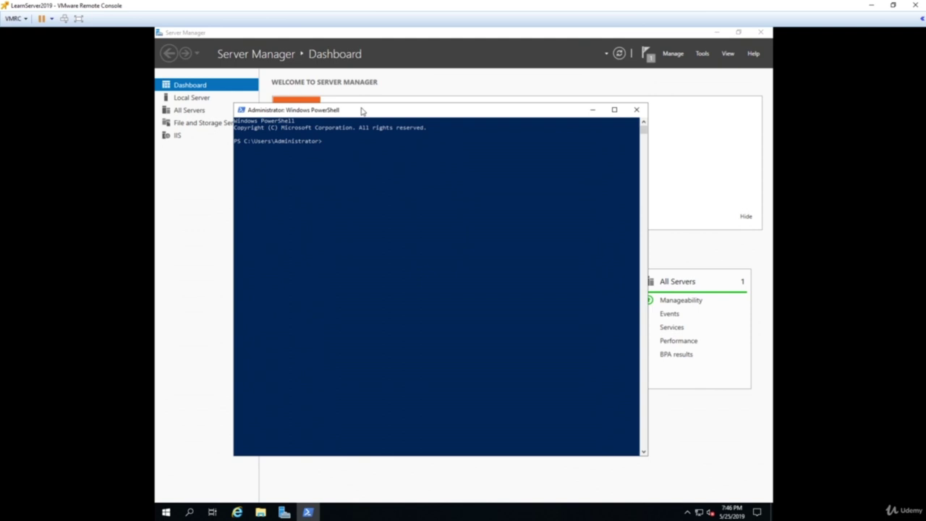
Step: Run Import-Module ServerManager in the PowerShell console
{"action": "left_click_drag", "start_coordinate": [361, 110], "coordinate": [369, 105]}
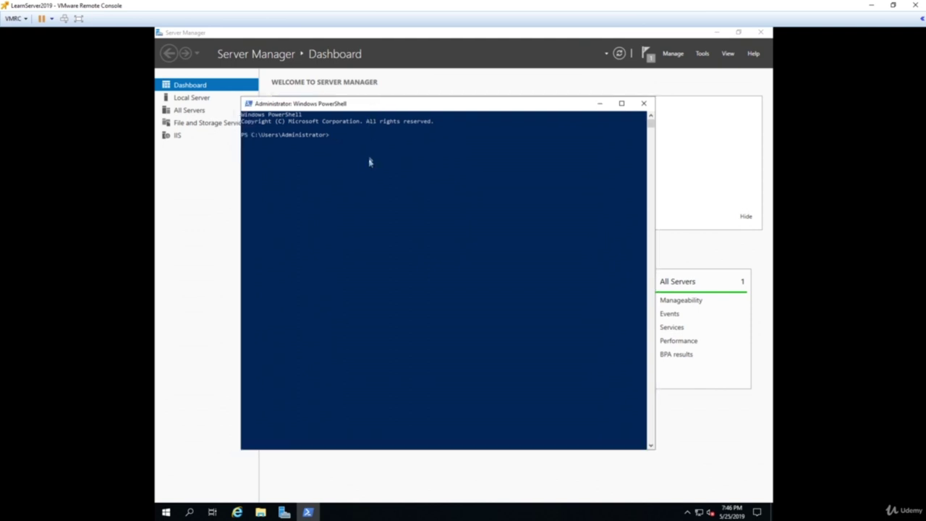
{"action": "type", "text": "import-server"}
{"action": "key", "text": "BackSpace"}
{"action": "key", "text": "BackSpace"}
{"action": "key", "text": "BackSpace"}
{"action": "key", "text": "BackSpace"}
{"action": "key", "text": "BackSpace"}
{"action": "key", "text": "BackSpace"}
{"action": "type", "text": "mod"}
{"action": "key", "text": "Tab"}
{"action": "type", "text": "Server Man"}
{"action": "key", "text": "BackSpace"}
{"action": "key", "text": "BackSpace"}
{"action": "key", "text": "BackSpace"}
{"action": "key", "text": "BackSpace"}
{"action": "type", "text": "Manager"}
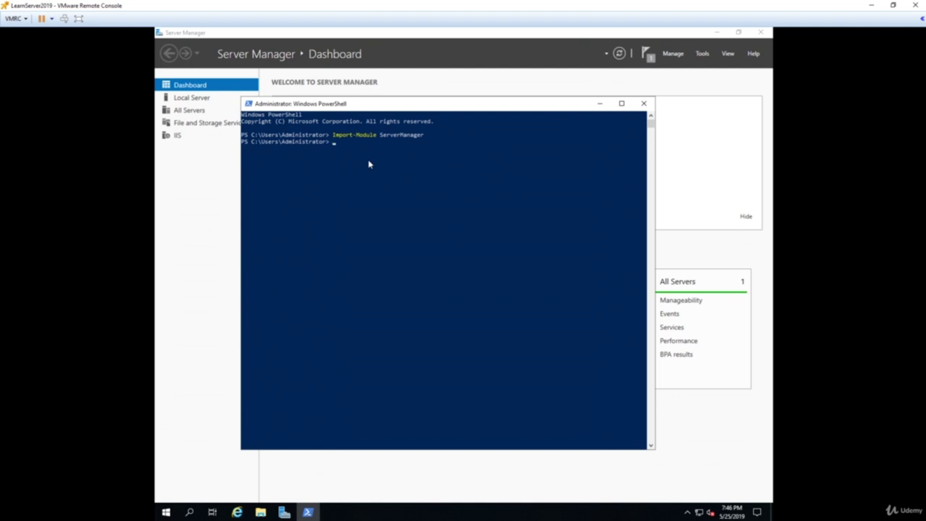
Step: List all roles and features with Get-WindowsFeature and find the Telnet Client entry
{"action": "type", "text": "Get-wind"}
{"action": "key", "text": "Tab"}
{"action": "key", "text": "Tab"}
{"action": "key", "text": "Tab"}
{"action": "key", "text": "Tab"}
{"action": "key", "text": "Tab"}
{"action": "key", "text": "Tab"}
{"action": "key", "text": "Tab"}
{"action": "key", "text": "shift+Tab"}
{"action": "key", "text": "Return"}
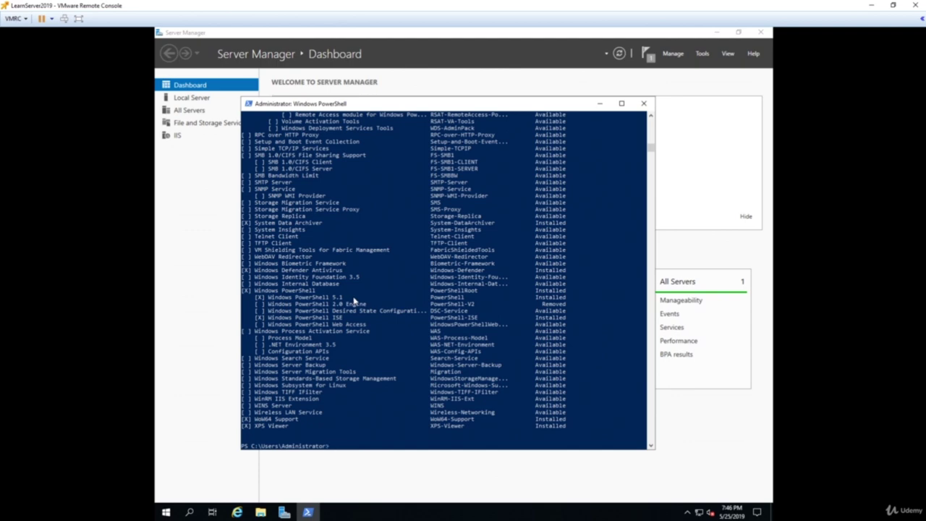
{"action": "scroll", "coordinate": [354, 300], "scroll_direction": "up", "scroll_amount": 4}
{"action": "scroll", "coordinate": [355, 300], "scroll_direction": "up", "scroll_amount": 11}
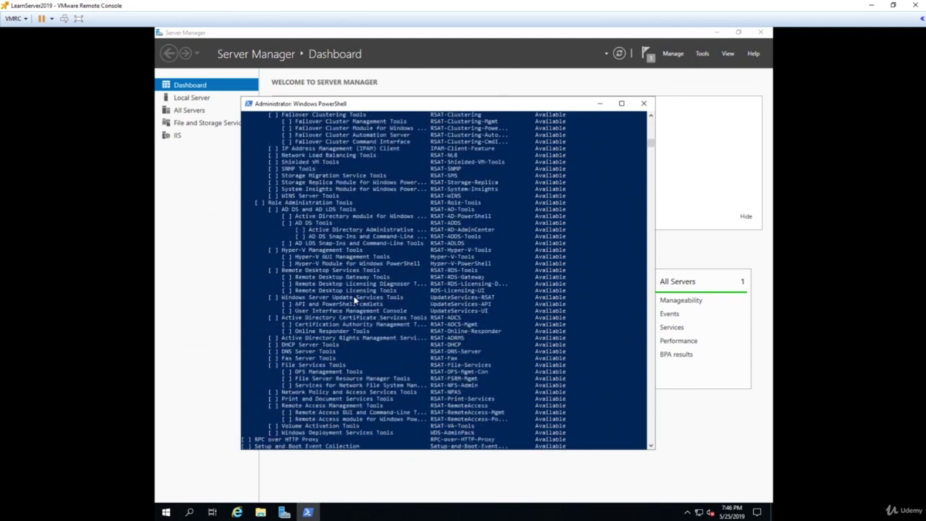
{"action": "scroll", "coordinate": [355, 300], "scroll_direction": "down", "scroll_amount": 6}
{"action": "scroll", "coordinate": [354, 301], "scroll_direction": "down", "scroll_amount": 3}
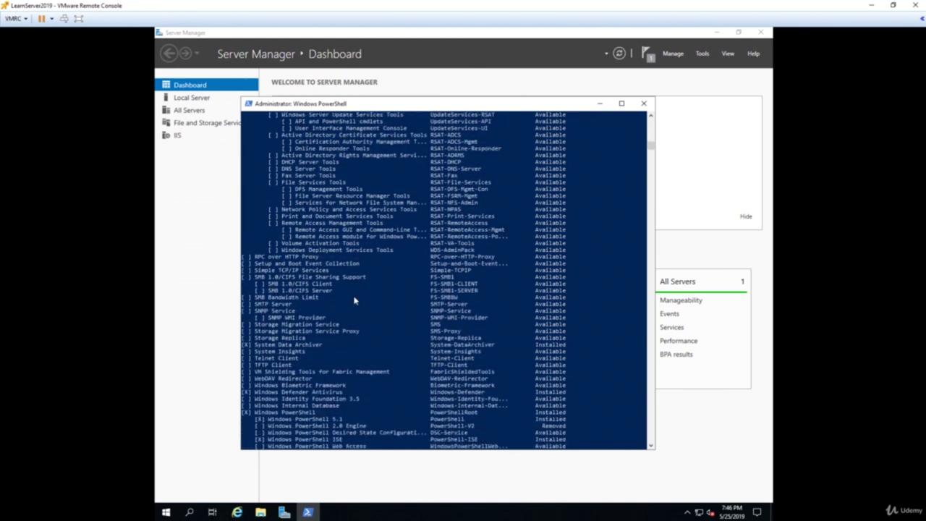
Step: Copy the Telnet Client row text from the feature list
{"action": "left_click", "coordinate": [257, 360]}
{"action": "left_click_drag", "start_coordinate": [256, 360], "coordinate": [479, 360]}
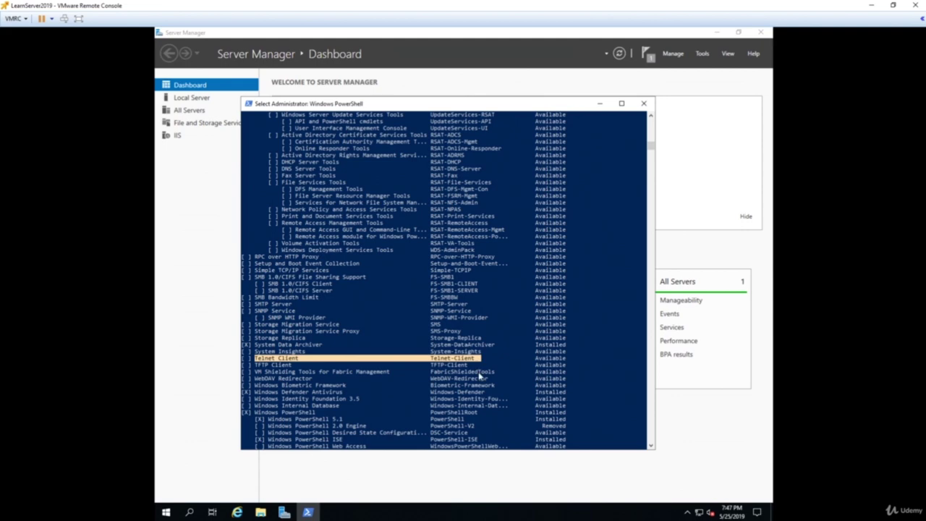
{"action": "right_click", "coordinate": [479, 379]}
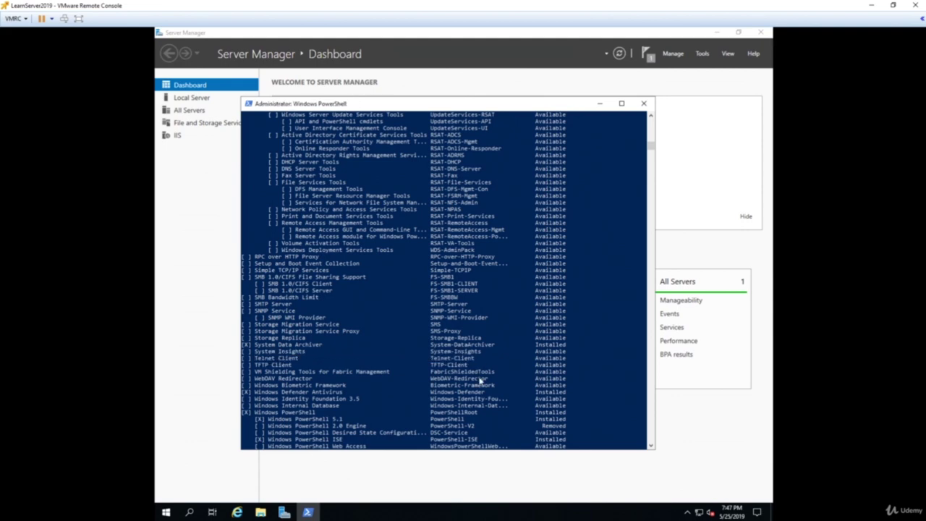
{"action": "key", "text": "Return"}
Step: Run Add-WindowsFeature Telnet-Client and wait for the installation to succeed
{"action": "type", "text": "add-"}
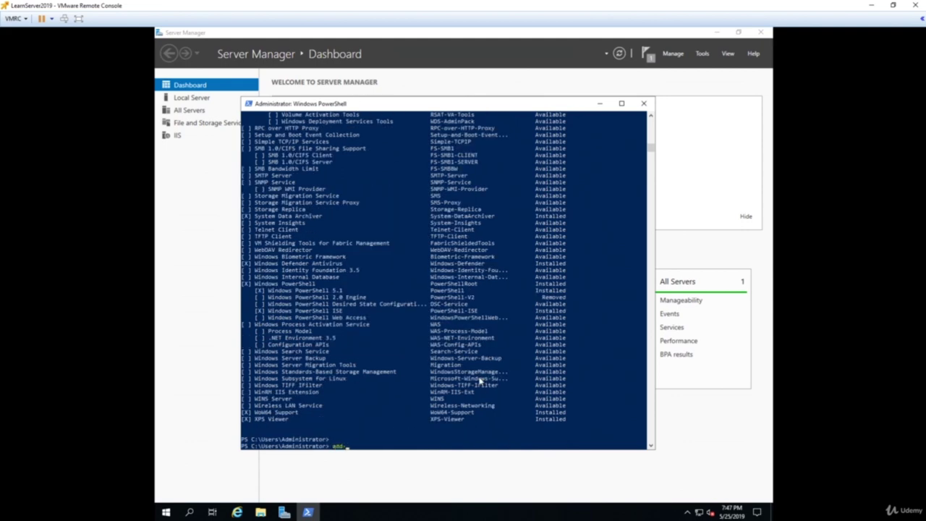
{"action": "type", "text": "windowsfe"}
{"action": "key", "text": "Tab"}
{"action": "type", "text": "Telnet-Client"}
{"action": "key", "text": "Return"}
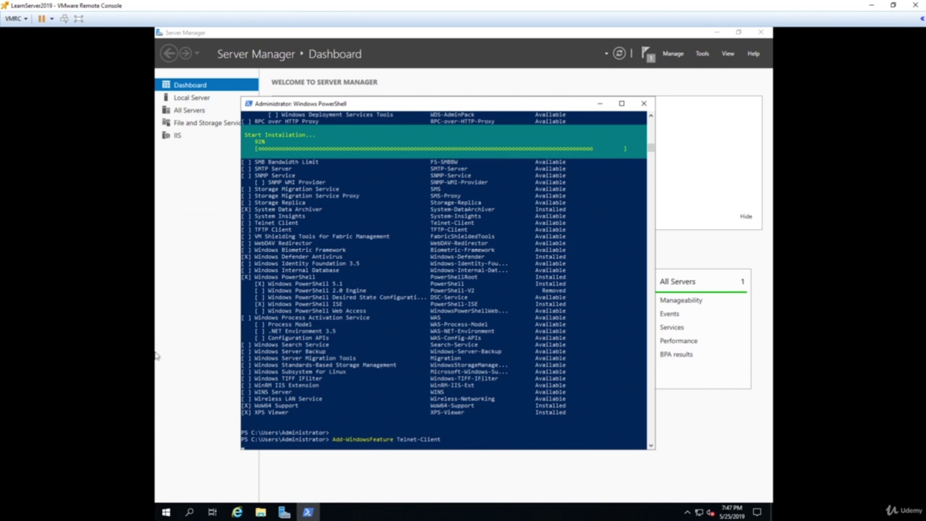
{"action": "key", "text": "Return"}
{"action": "key", "text": "Return"}
{"action": "key", "text": "Return"}
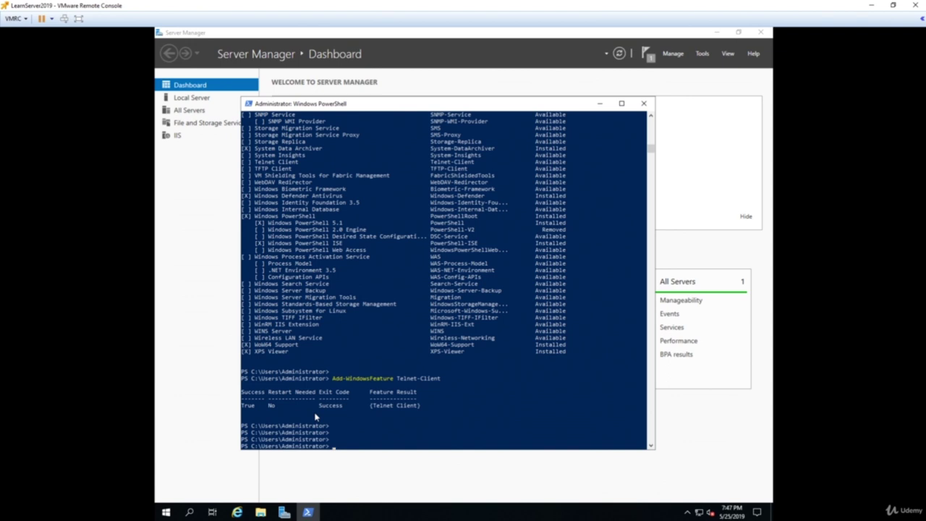
Step: Test the new client by starting telnet and exiting it with quit
{"action": "type", "text": "telnet"}
{"action": "key", "text": "Return"}
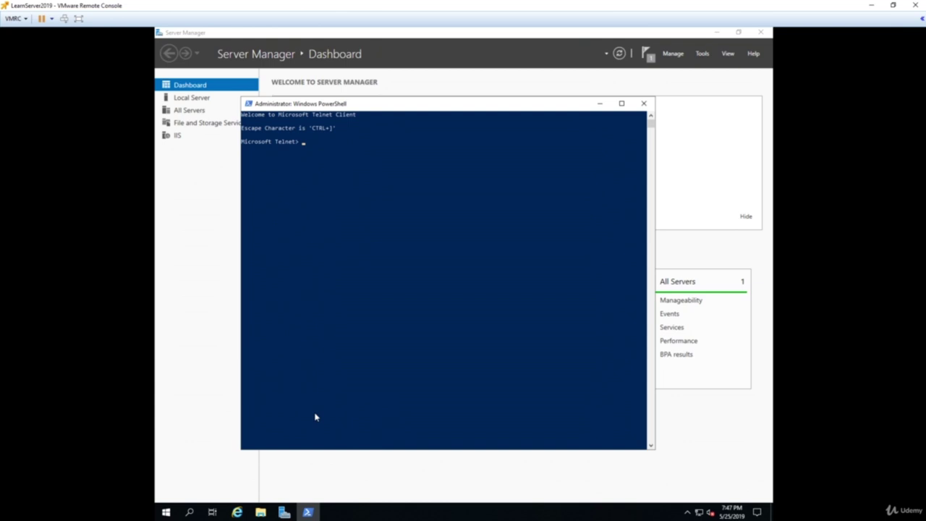
{"action": "type", "text": "quit"}
{"action": "key", "text": "Return"}
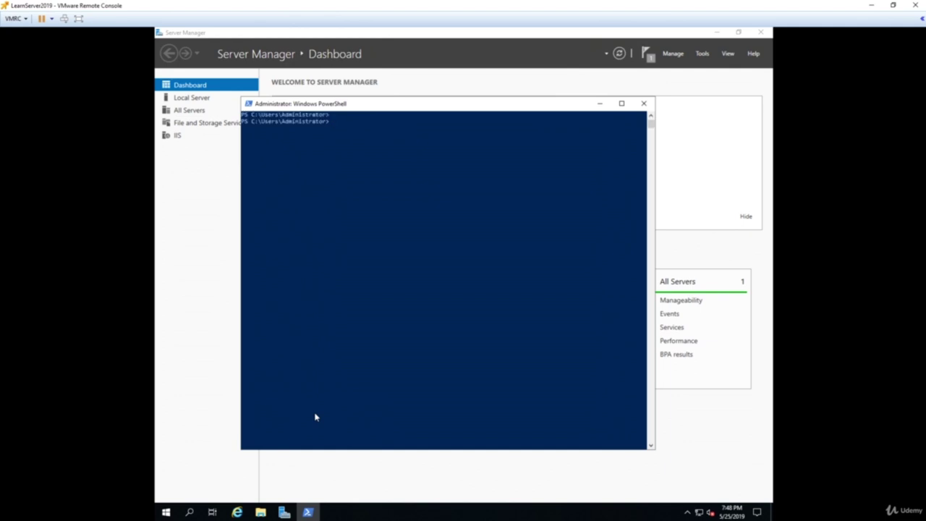